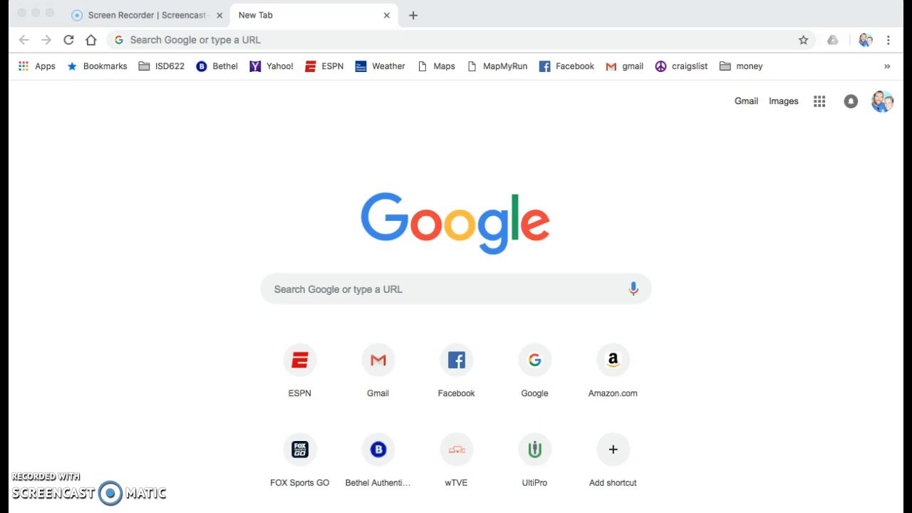
# Step: Open Google Drive from the Google apps and create a new blank Google Sheets spreadsheet
pyautogui.moveTo(77, 511)
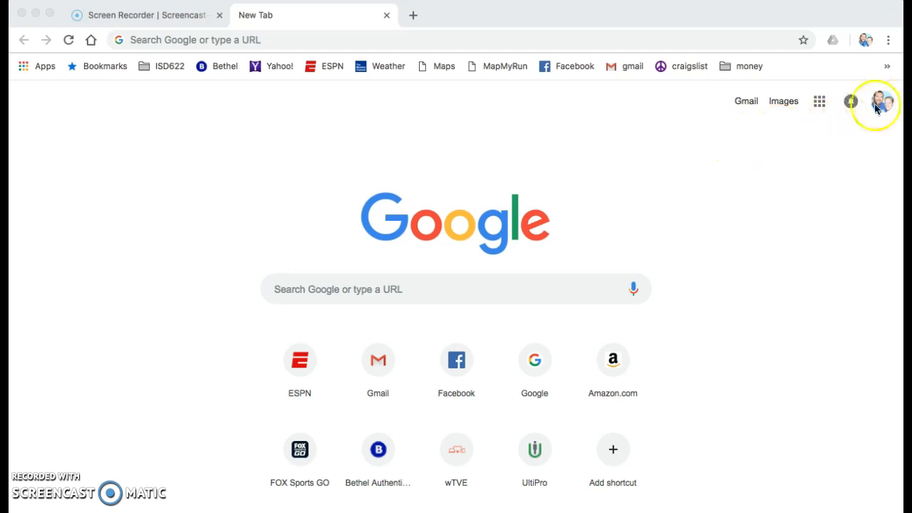
pyautogui.click(819, 106)
pyautogui.click(820, 105)
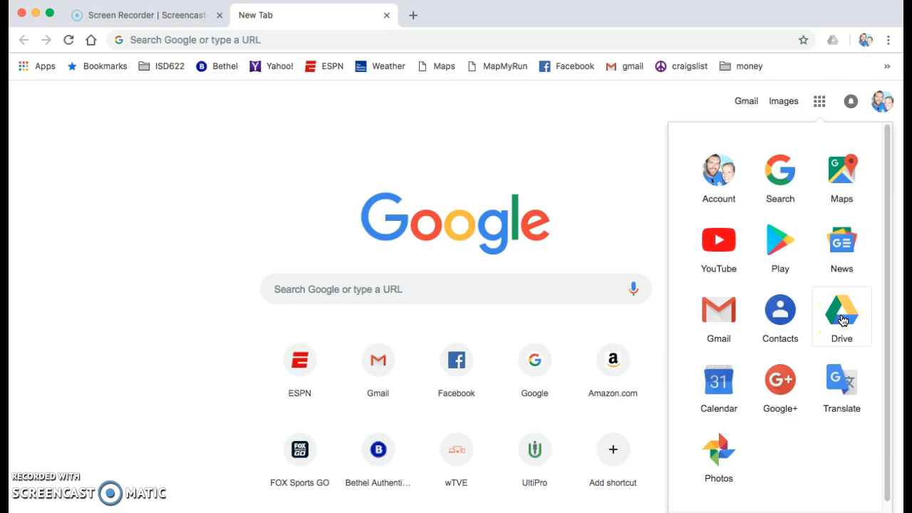
pyautogui.click(842, 320)
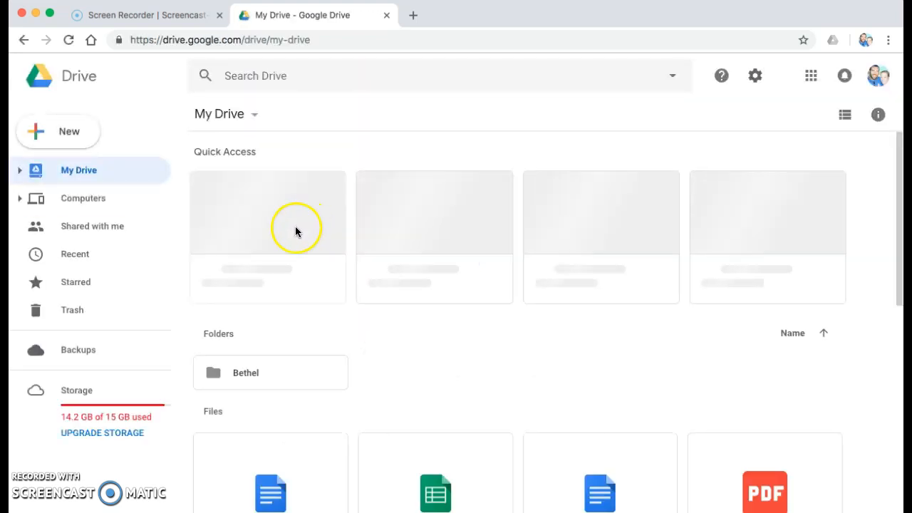
pyautogui.click(63, 133)
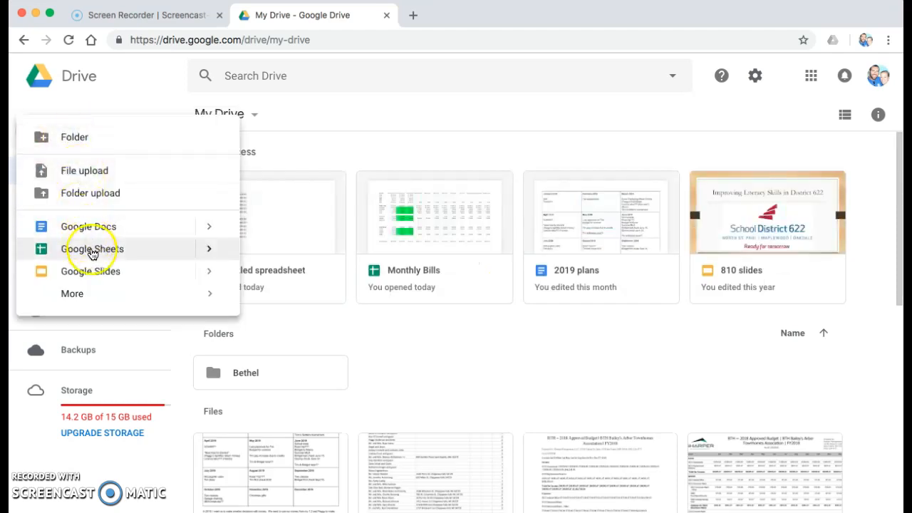
pyautogui.click(98, 251)
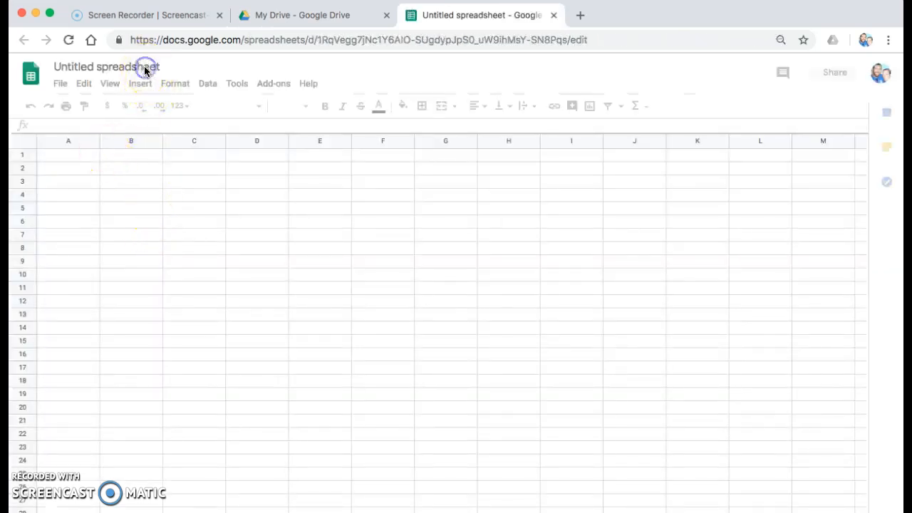
# Step: Rename the untitled spreadsheet to "Monthly budget"
pyautogui.click(89, 67)
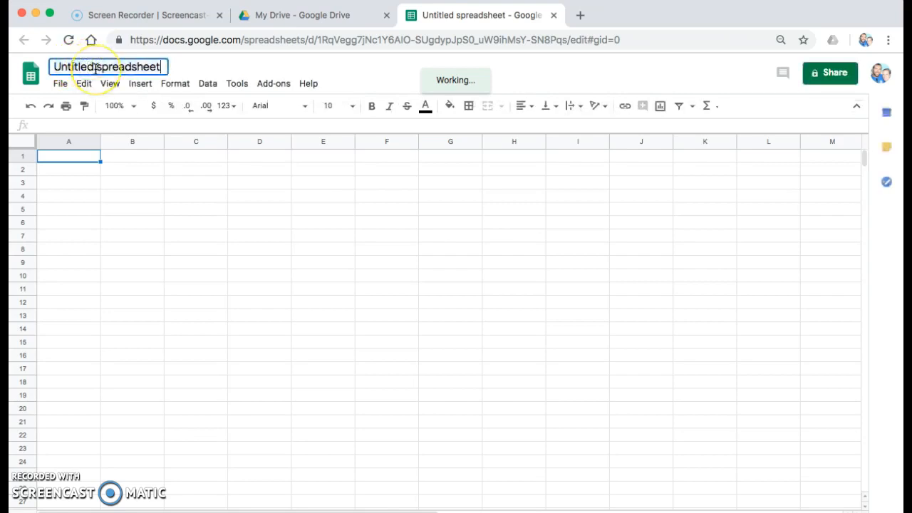
pyautogui.press('BackSpace')
pyautogui.press('BackSpace')
pyautogui.press('BackSpace')
pyautogui.press('BackSpace')
pyautogui.press('BackSpace')
pyautogui.press('BackSpace')
pyautogui.press('BackSpace')
pyautogui.press('BackSpace')
pyautogui.press('BackSpace')
pyautogui.press('BackSpace')
pyautogui.press('BackSpace')
pyautogui.press('BackSpace')
pyautogui.press('BackSpace')
pyautogui.press('BackSpace')
pyautogui.press('BackSpace')
pyautogui.press('BackSpace')
pyautogui.press('BackSpace')
pyautogui.press('BackSpace')
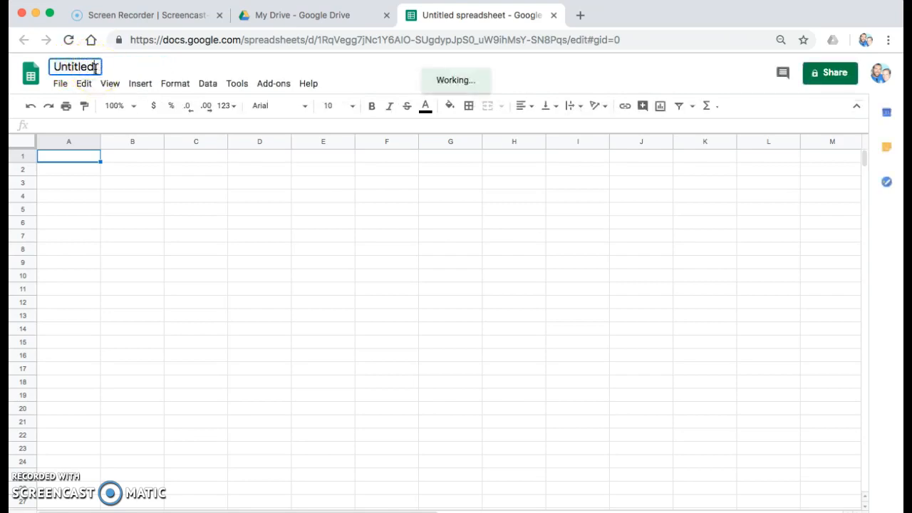
pyautogui.press('BackSpace')
pyautogui.press('BackSpace')
pyautogui.write('Monthly')
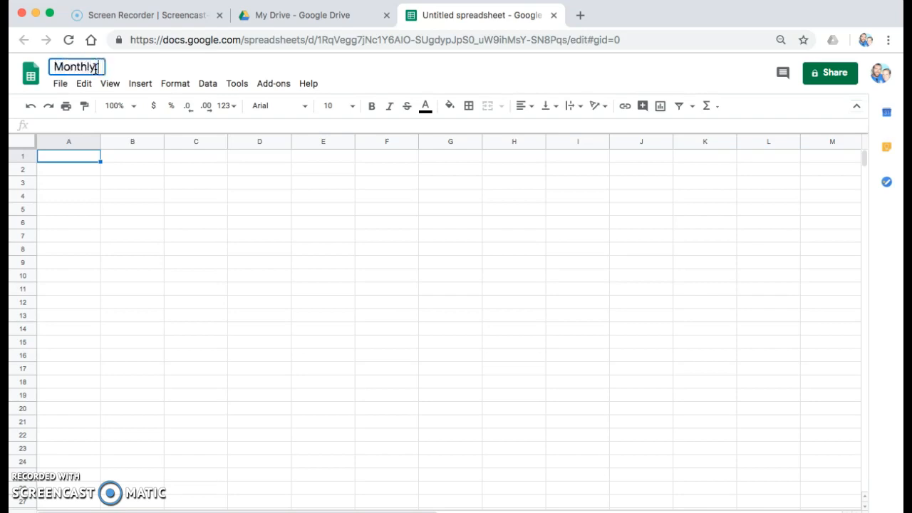
pyautogui.write(' budget')
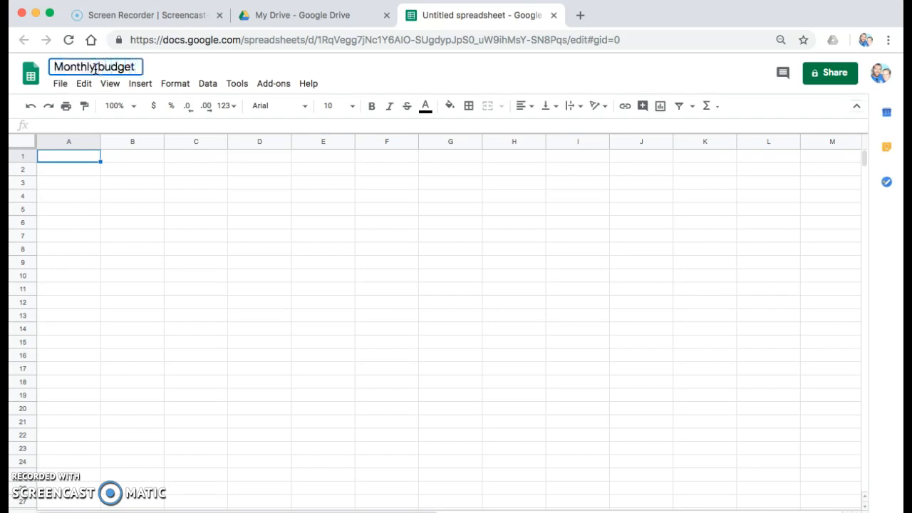
# Step: Enter the heading "Income" in cell A1
pyautogui.click(60, 161)
pyautogui.click(65, 159)
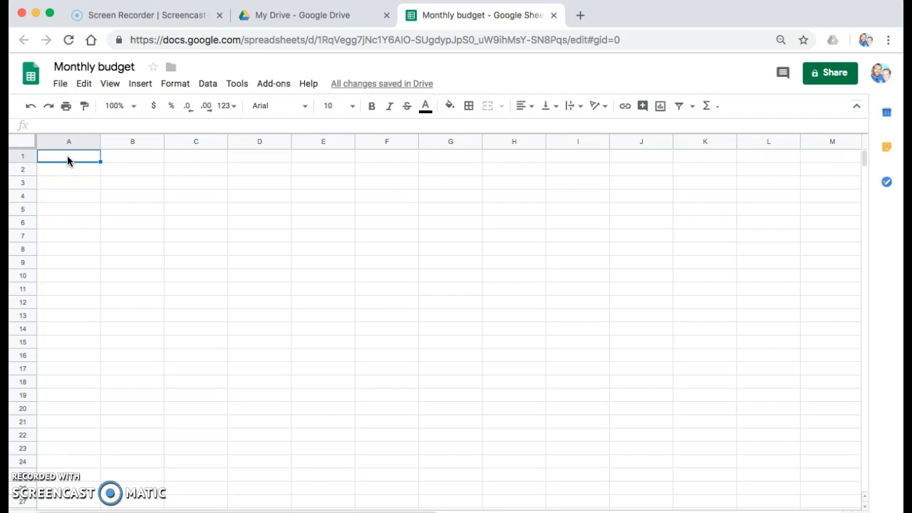
pyautogui.write('Income')
pyautogui.click(55, 161)
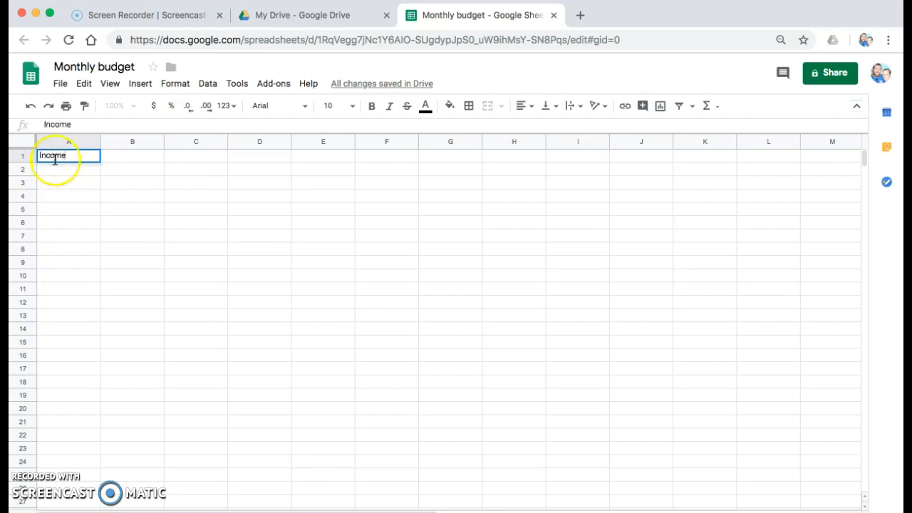
pyautogui.press('Return')
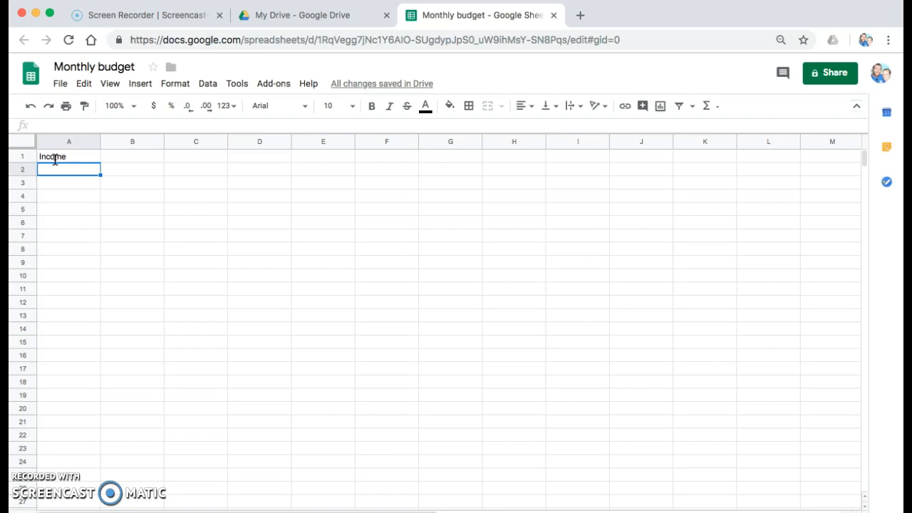
# Step: Label cells A2 to A5 "pay" and cell A6 "total" under the Income heading
pyautogui.write('pay')
pyautogui.press('Return')
pyautogui.write('pay')
pyautogui.press('Return')
pyautogui.write('pay')
pyautogui.press('Return')
pyautogui.write('pay')
pyautogui.press('Return')
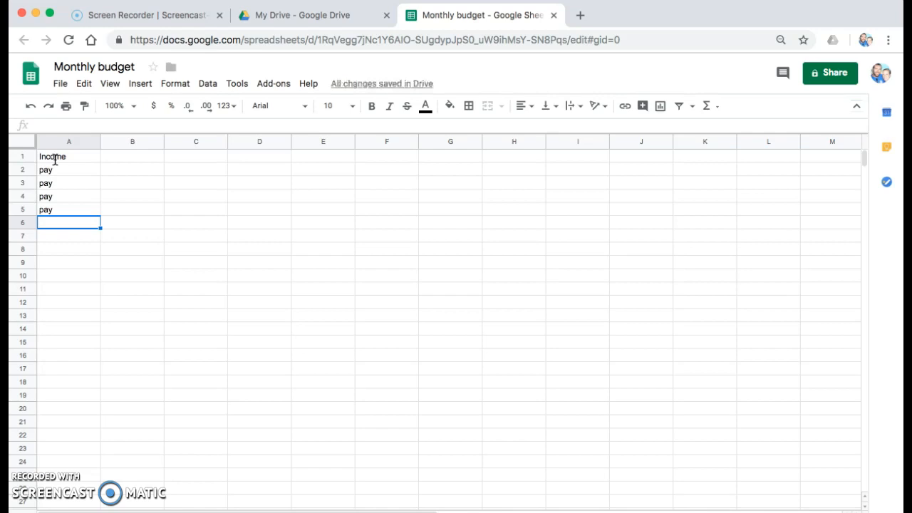
pyautogui.write('total')
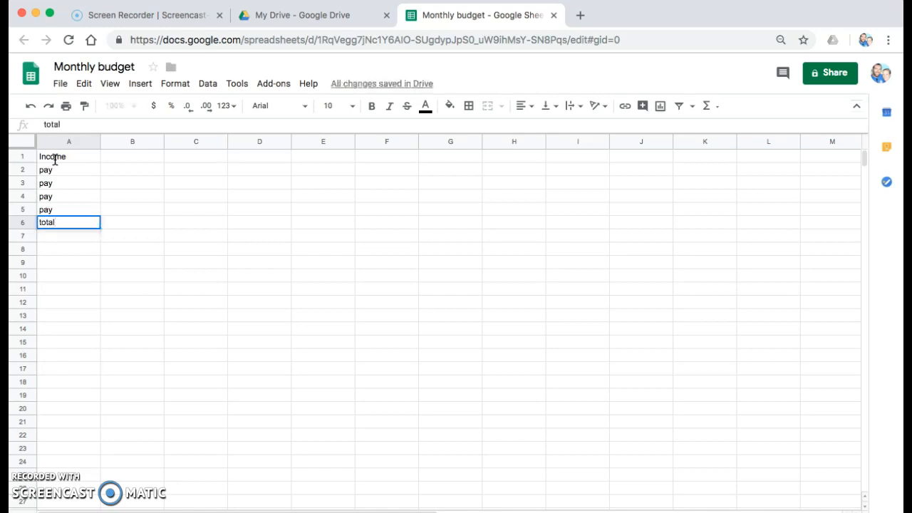
pyautogui.press('Return')
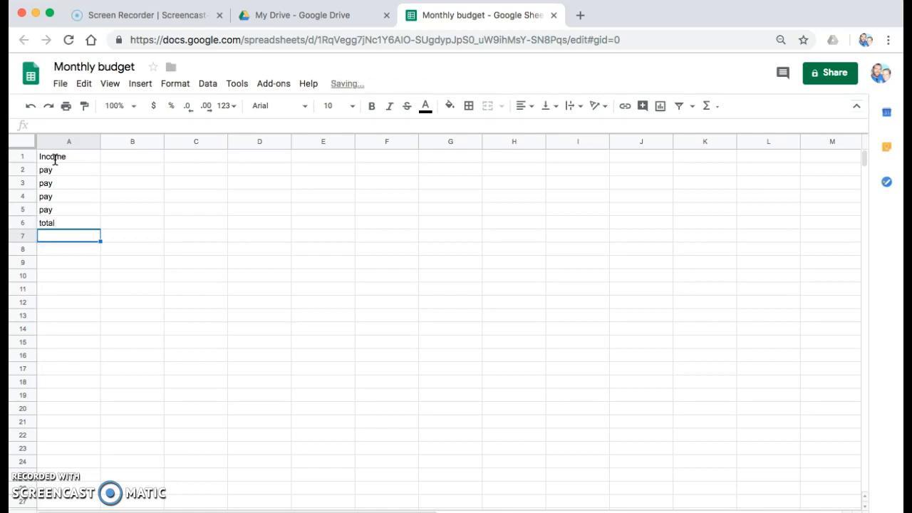
# Step: Leave row 7 blank and enter the heading "1st half bills" in cell A8
pyautogui.press('Return')
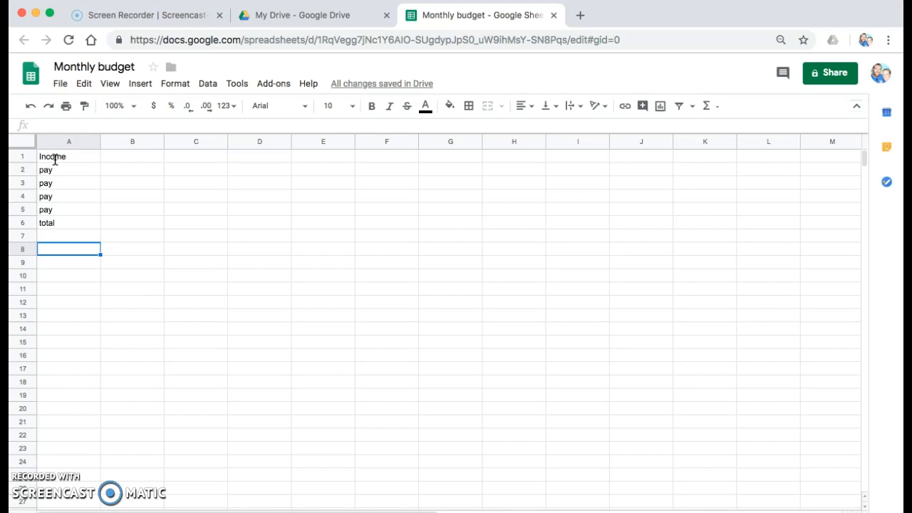
pyautogui.write('1st h')
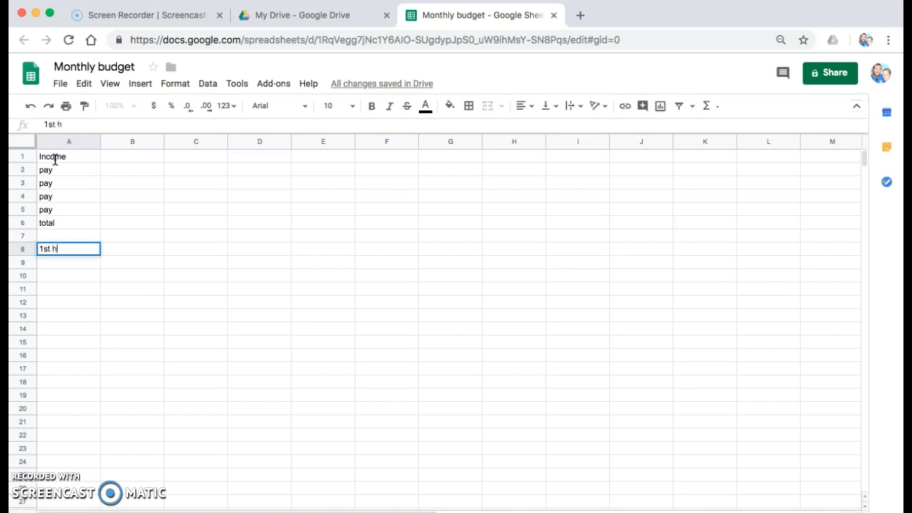
pyautogui.write('alf bills')
pyautogui.press('Return')
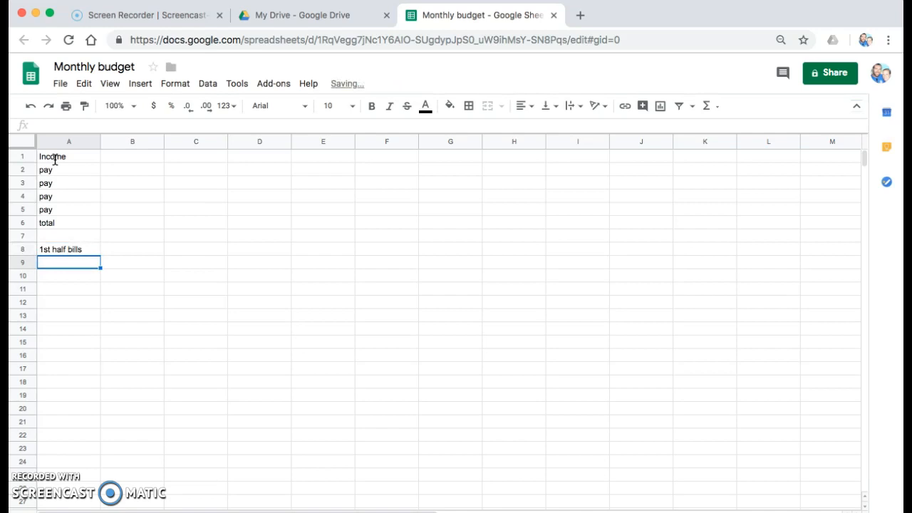
# Step: List the first-half bills mortgage, car, electric and HOA in cells A9 to A12
pyautogui.write('mortgag')
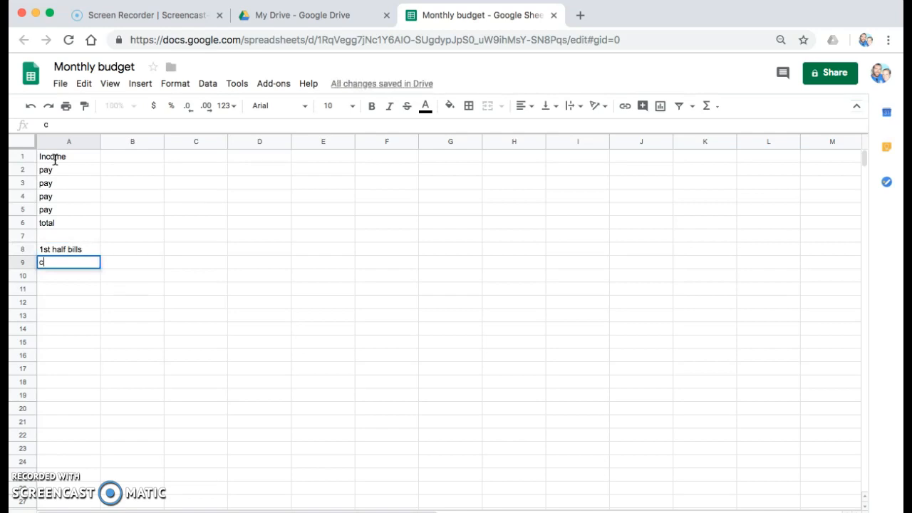
pyautogui.write('e')
pyautogui.press('Return')
pyautogui.write('car')
pyautogui.press('Return')
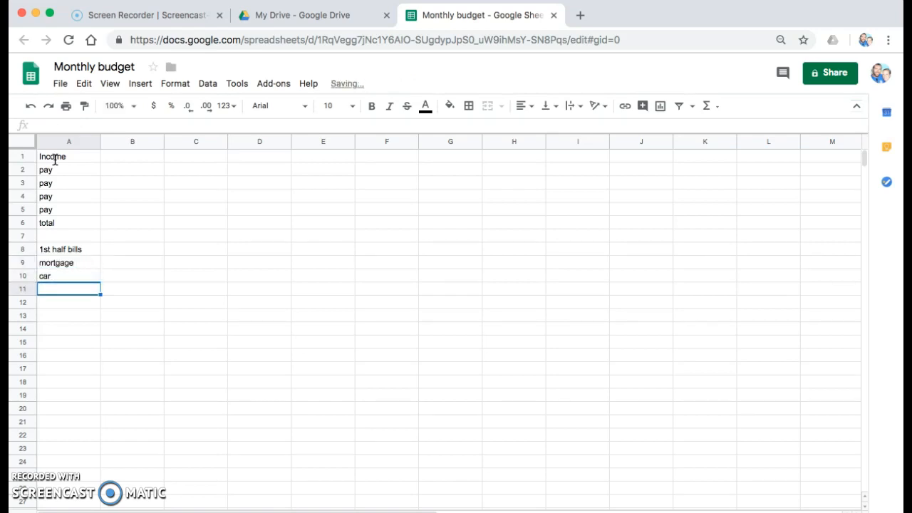
pyautogui.write('electric')
pyautogui.press('Return')
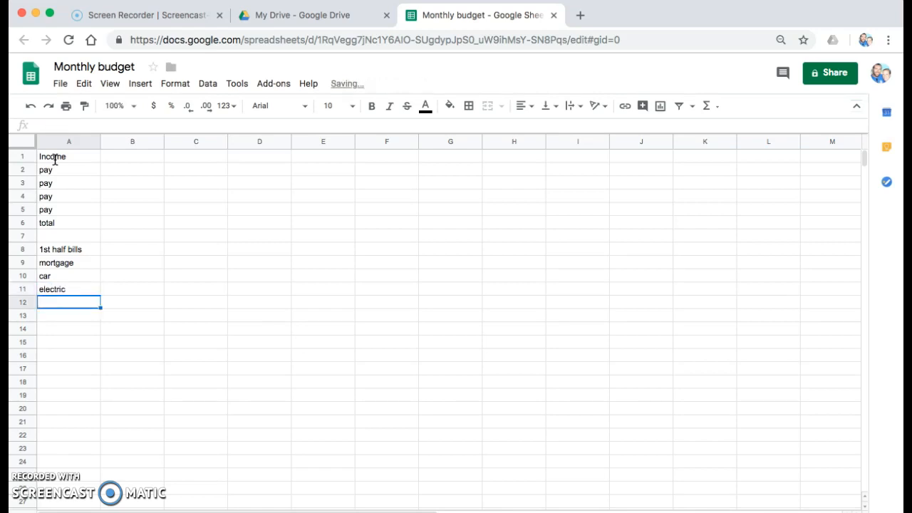
pyautogui.write('HOA')
pyautogui.press('Return')
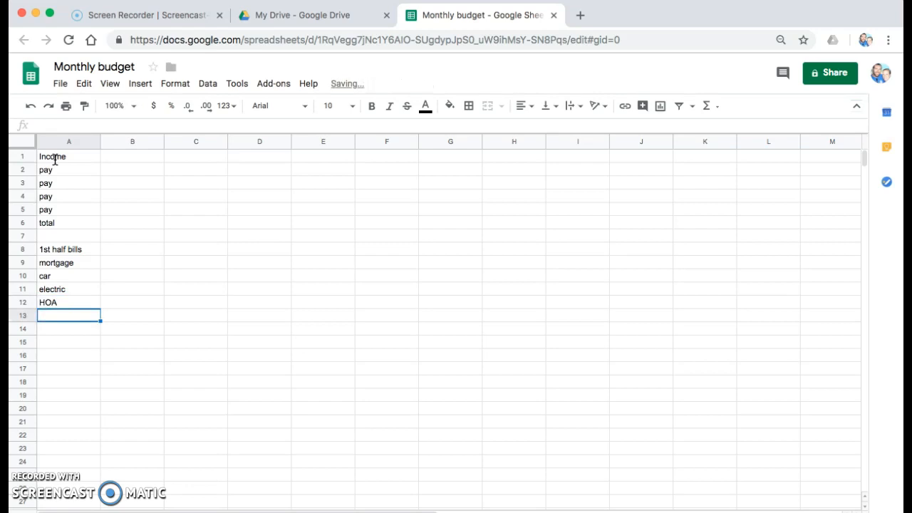
# Step: Leave rows 13 to 16 blank and enter the heading "2nd half bills" in cell A17
pyautogui.press('Down')
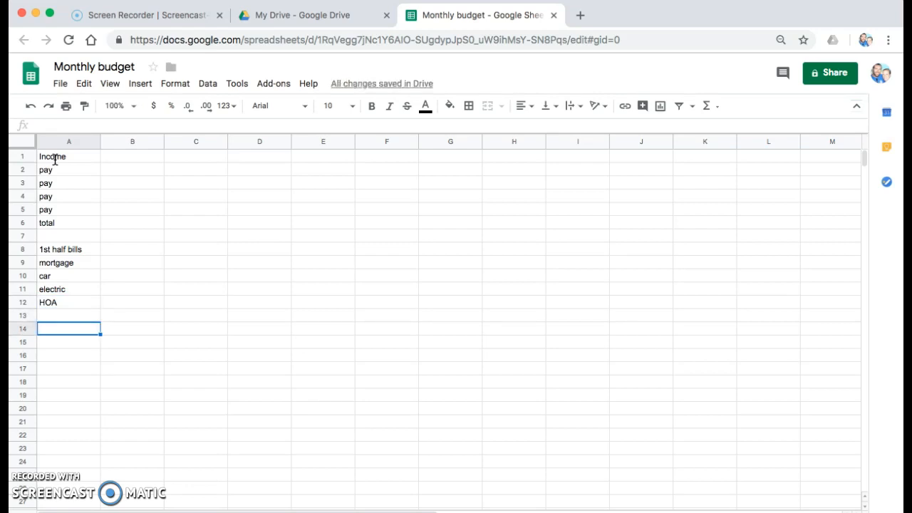
pyautogui.press('Down')
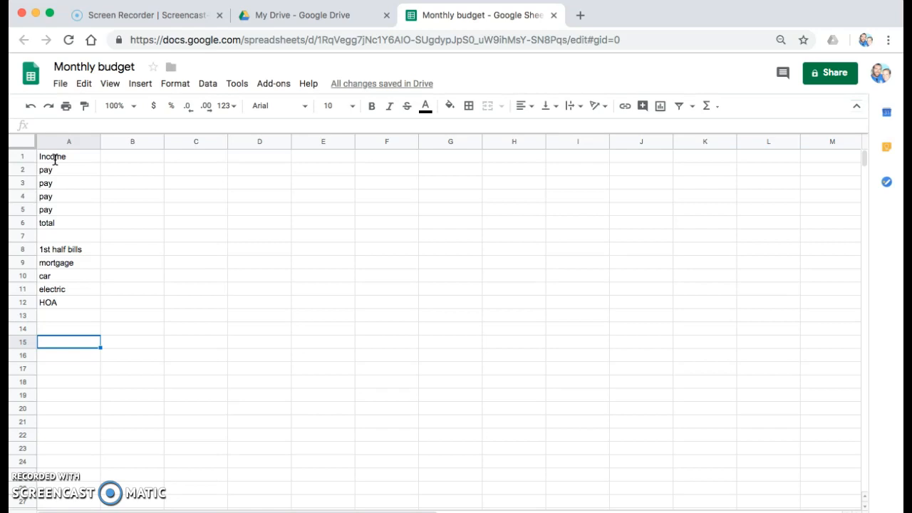
pyautogui.press('Down')
pyautogui.press('Down')
pyautogui.write('2nd half bills')
pyautogui.press('Return')
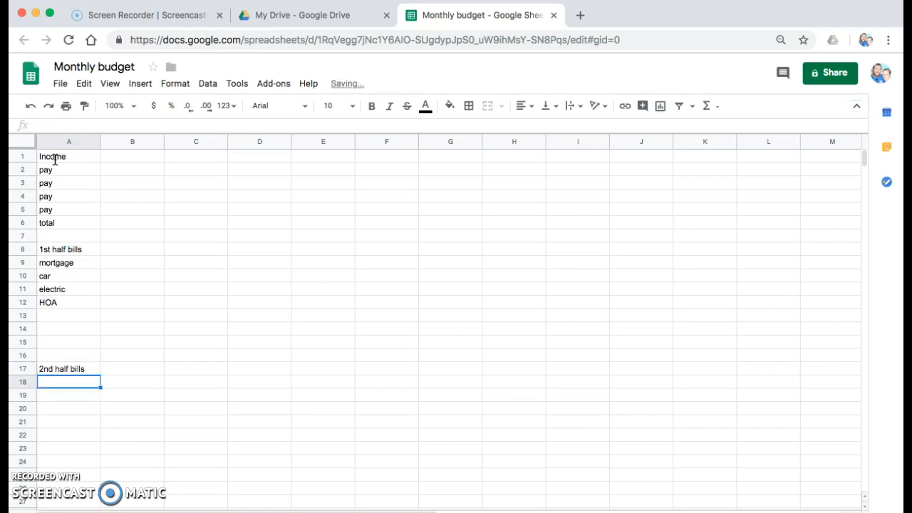
# Step: List the second-half bills Verizon, Garbage, car and gym in cells A18 to A21
pyautogui.write('Verizon')
pyautogui.press('Return')
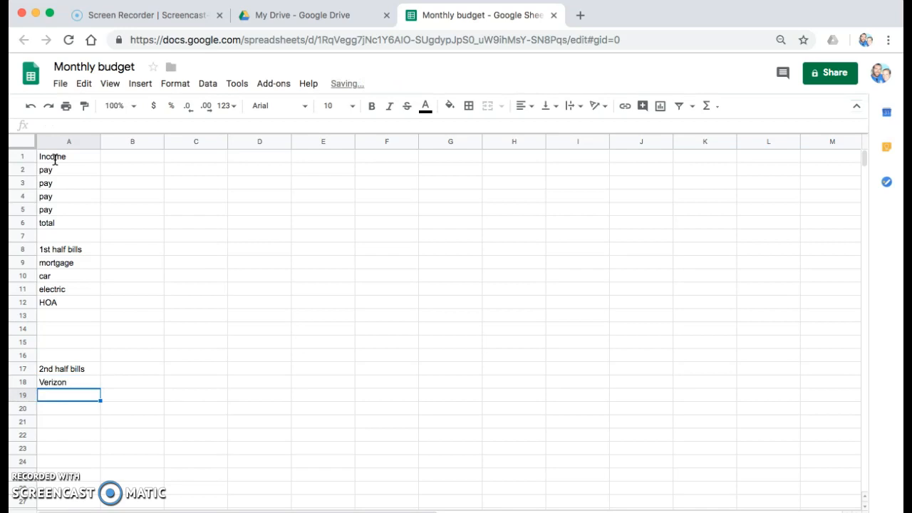
pyautogui.write('Garga')
pyautogui.press('BackSpace')
pyautogui.press('BackSpace')
pyautogui.write('rbage')
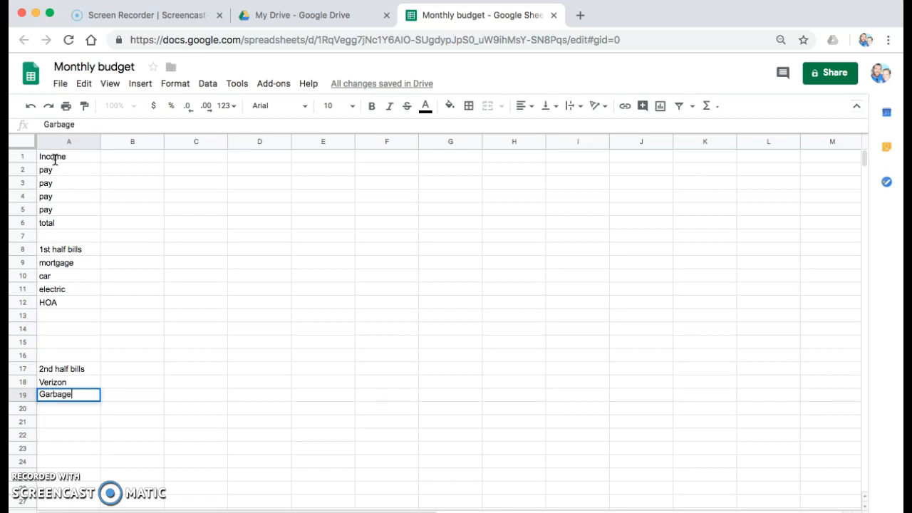
pyautogui.press('Return')
pyautogui.write('car')
pyautogui.press('Return')
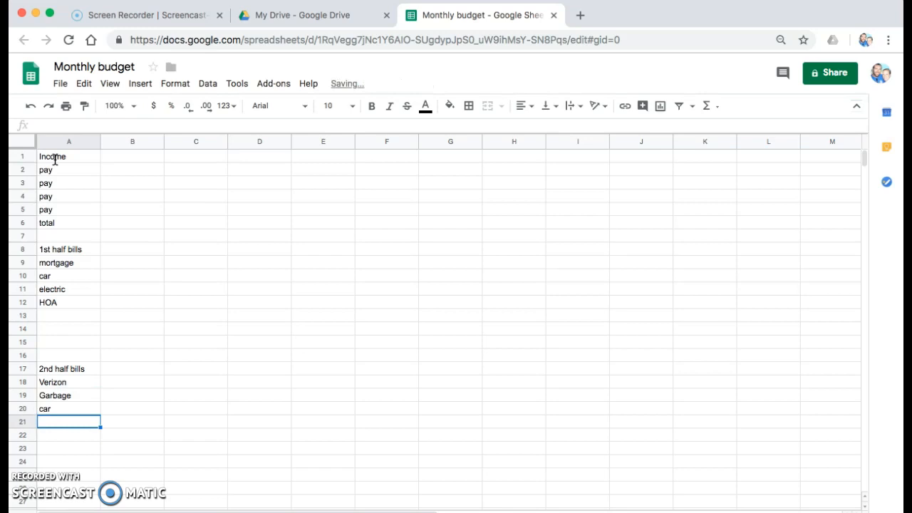
pyautogui.write('gym')
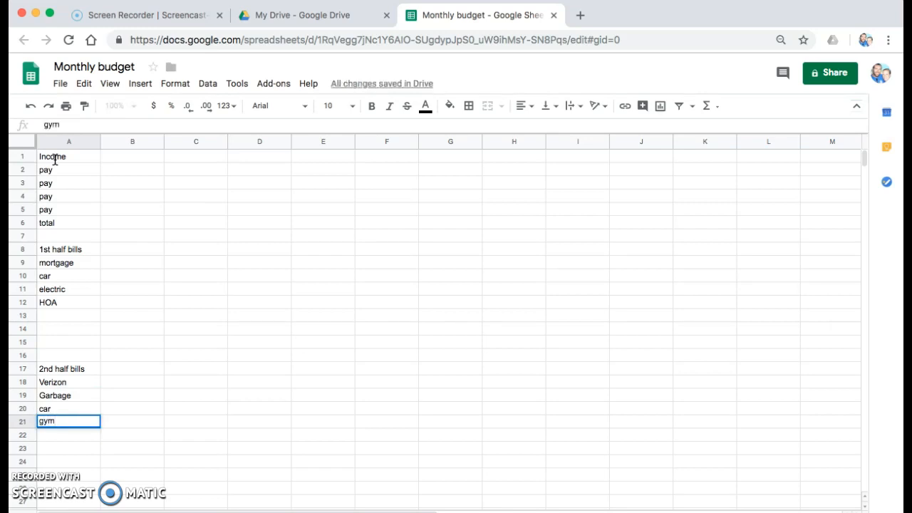
pyautogui.press('Return')
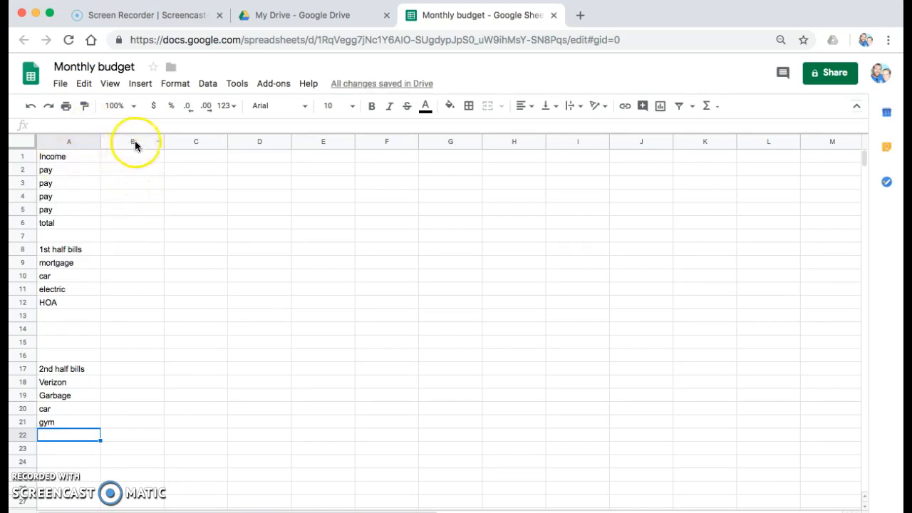
# Step: Format cells B1 to B27 as currency
pyautogui.click(114, 156)
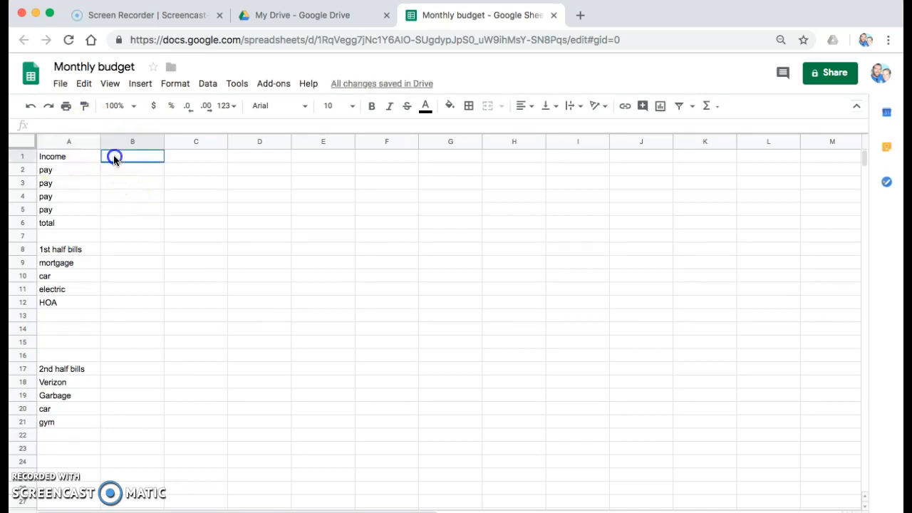
pyautogui.moveTo(114, 159); pyautogui.dragTo(123, 507)
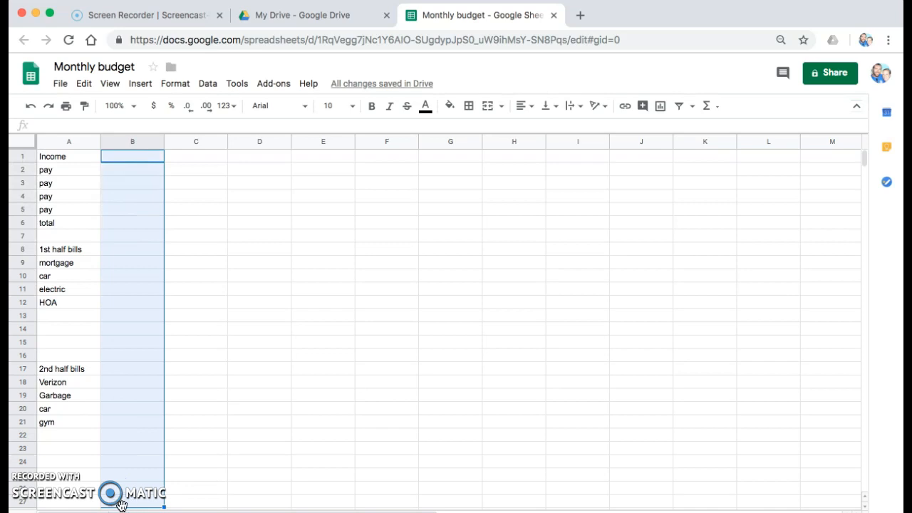
pyautogui.click(156, 107)
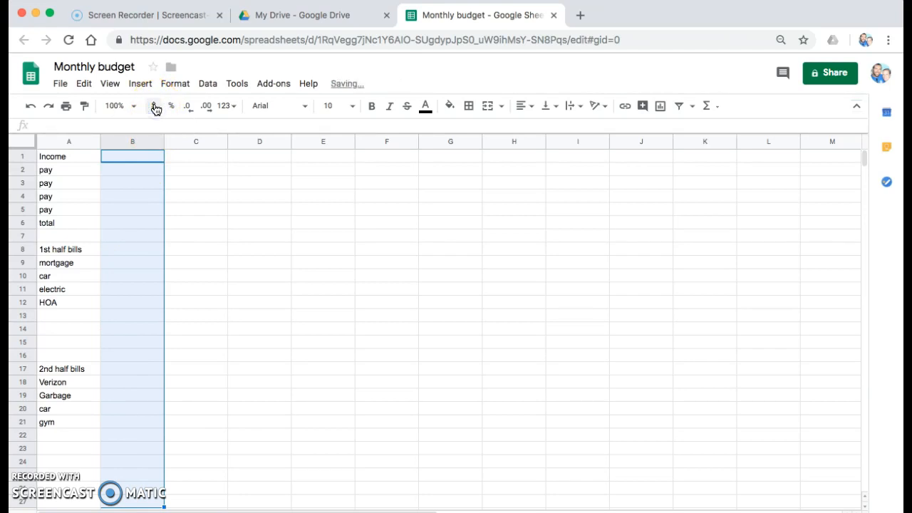
# Step: Enter an income of 1000 for each of the four pay rows in cells B2 to B5
pyautogui.click(121, 173)
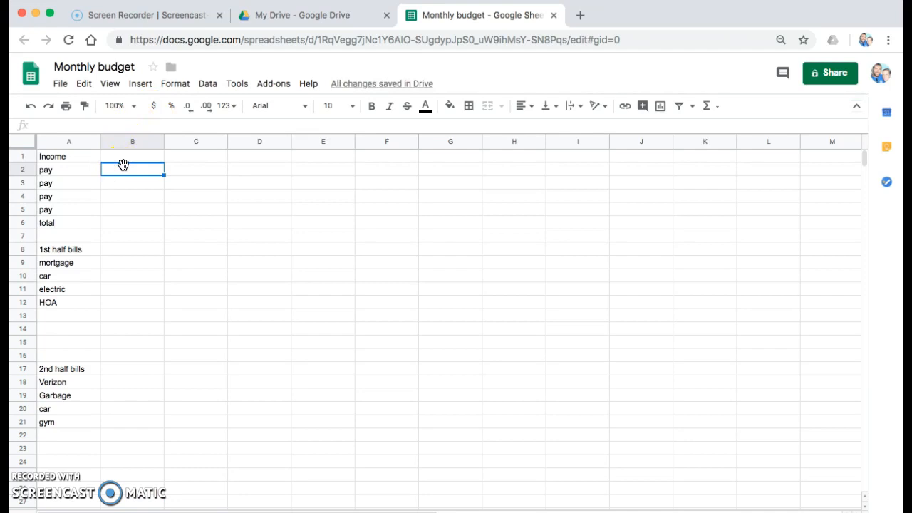
pyautogui.write('1000')
pyautogui.press('Return')
pyautogui.write('1000')
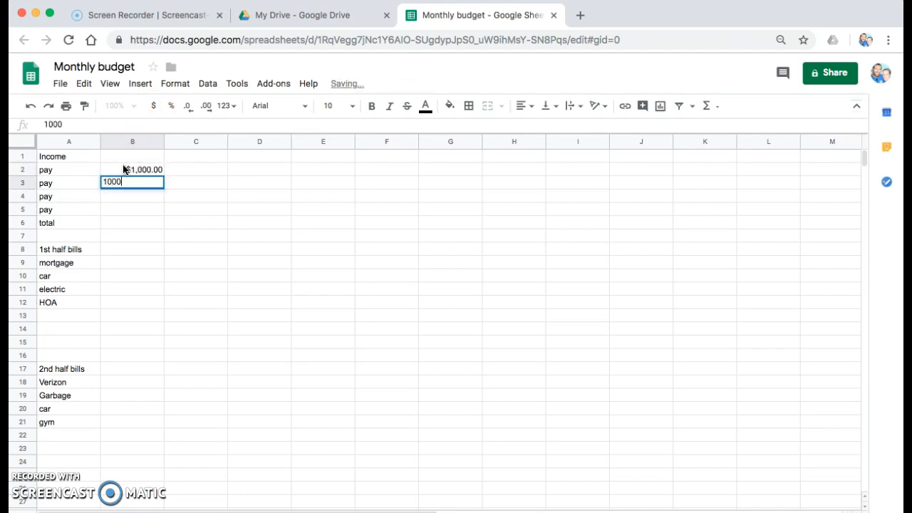
pyautogui.press('Return')
pyautogui.write('1,000')
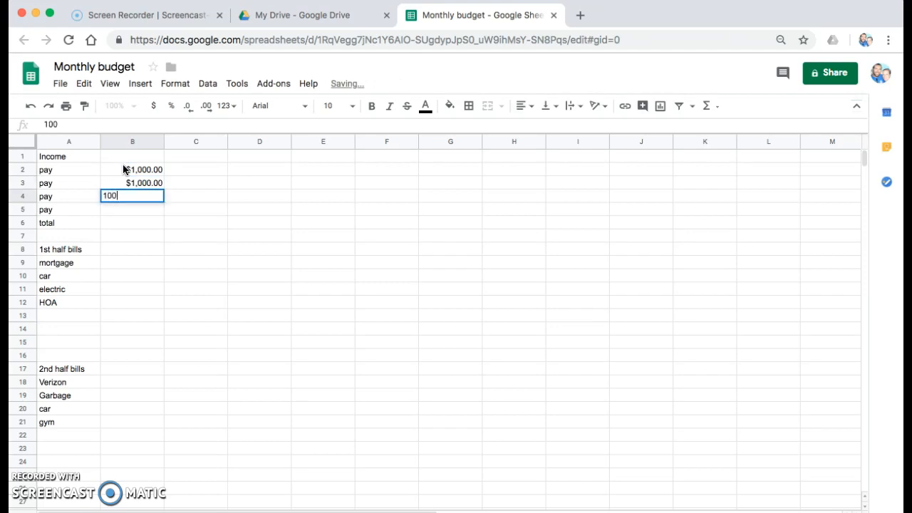
pyautogui.press('Return')
pyautogui.write('1,000.')
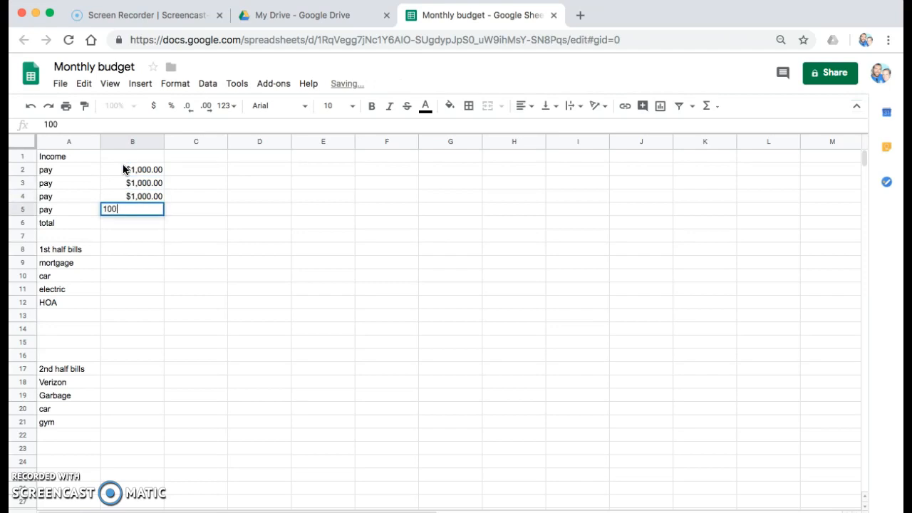
pyautogui.press('Return')
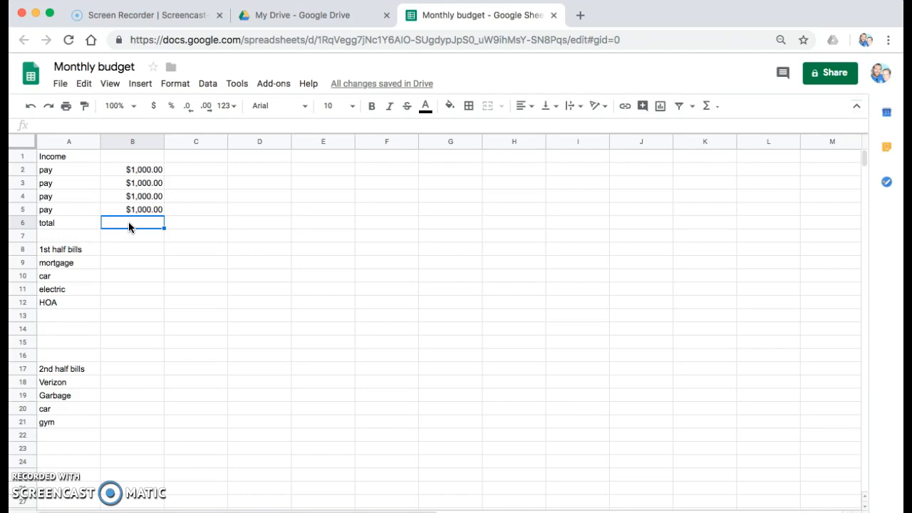
# Step: Total the income in cell B6 with the formula =sum(B2:B5)
pyautogui.write('=')
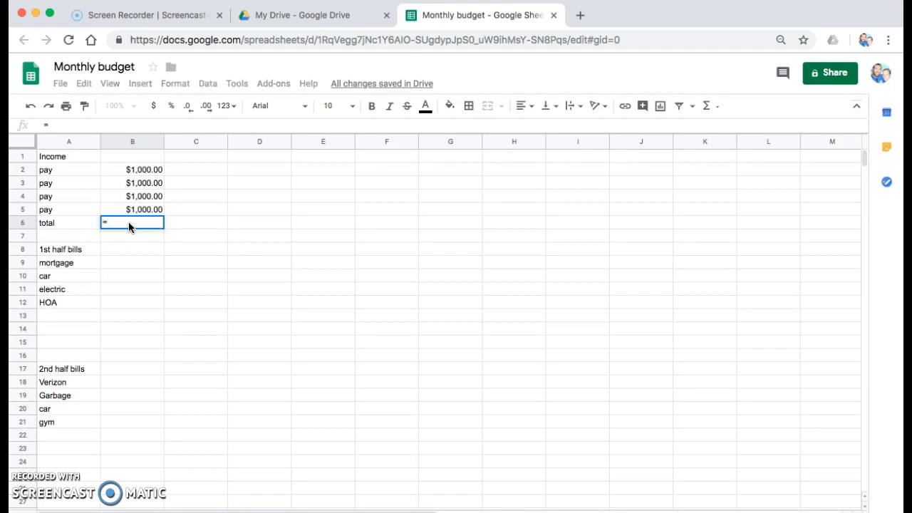
pyautogui.write('sum')
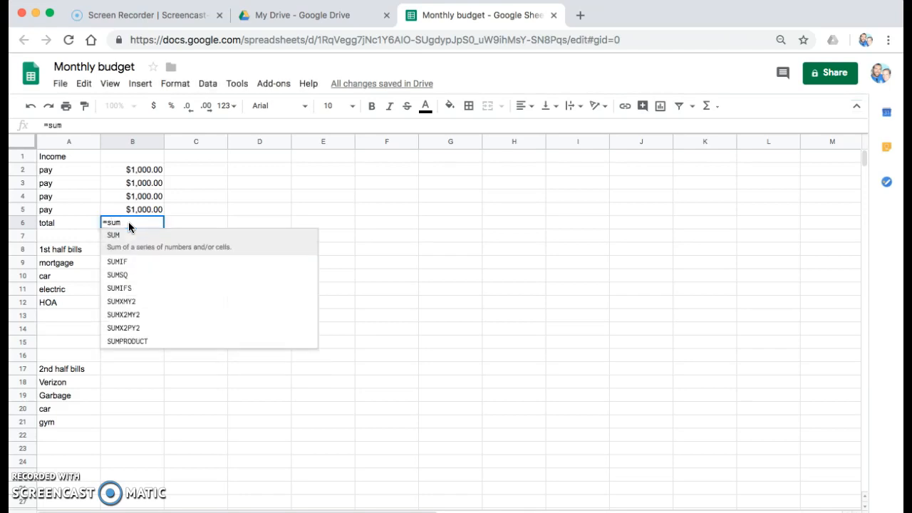
pyautogui.write('(')
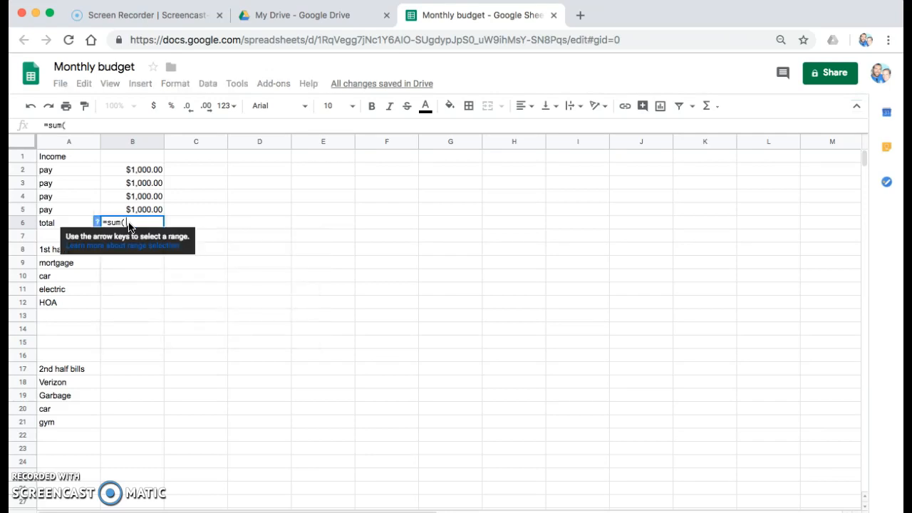
pyautogui.write('B2')
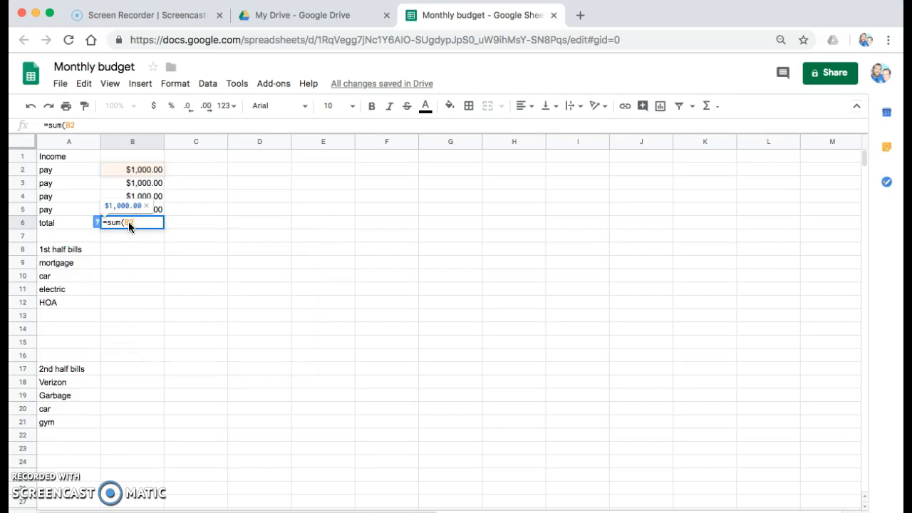
pyautogui.write(':')
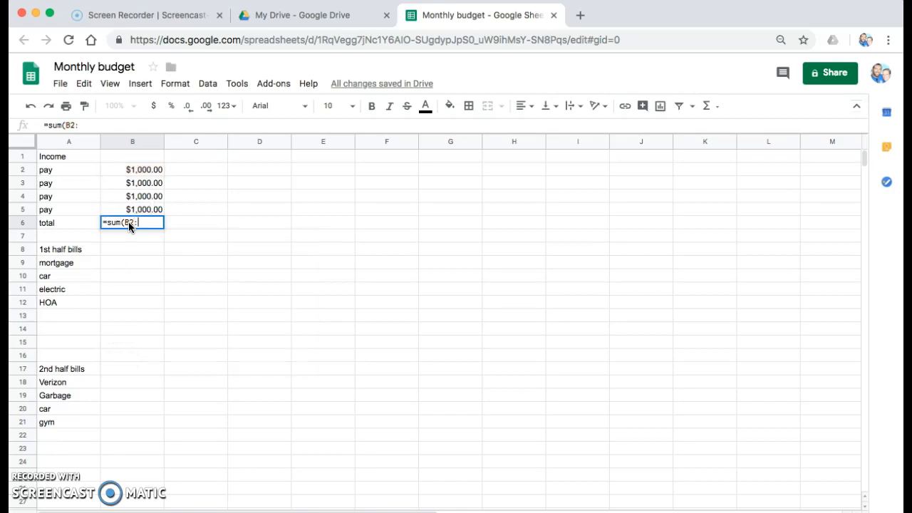
pyautogui.write('B5)')
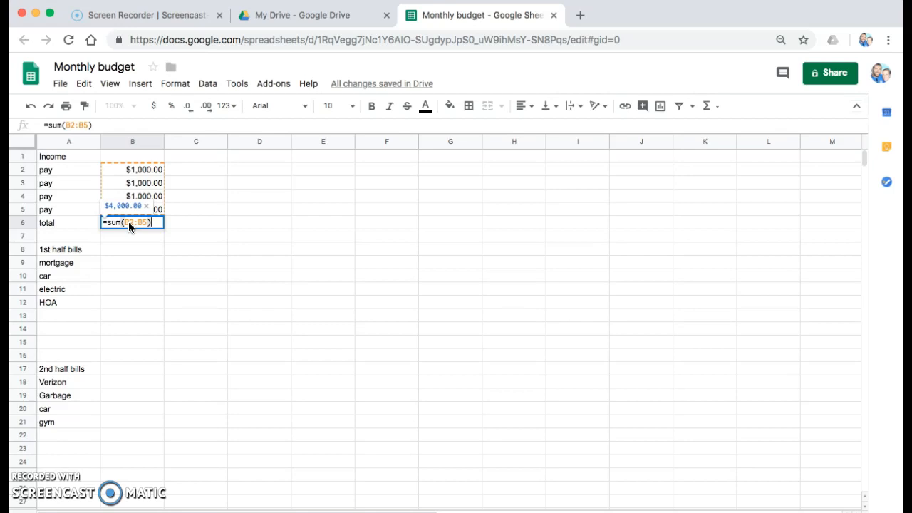
pyautogui.press('Return')
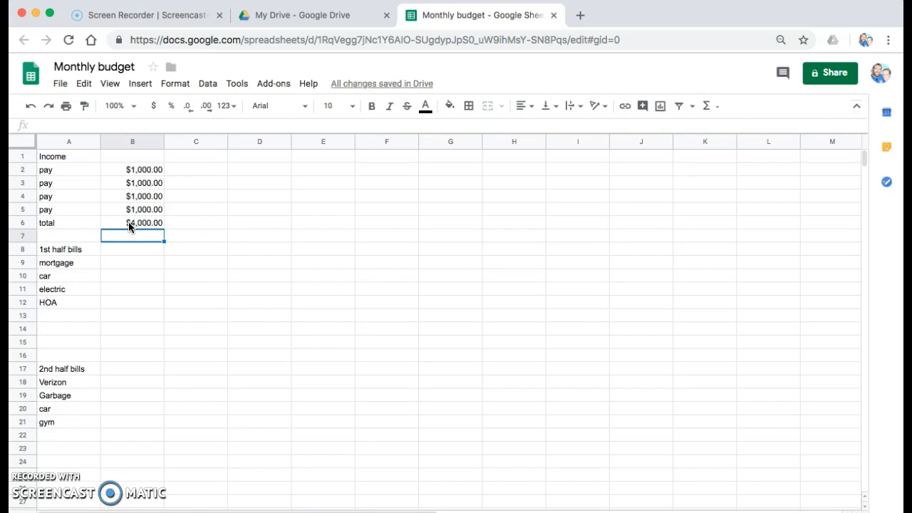
# Step: Enter the first-half bill amounts in cells B9 to B12: mortgage 1000, car 300, electric 100 and HOA 150
pyautogui.press('Down')
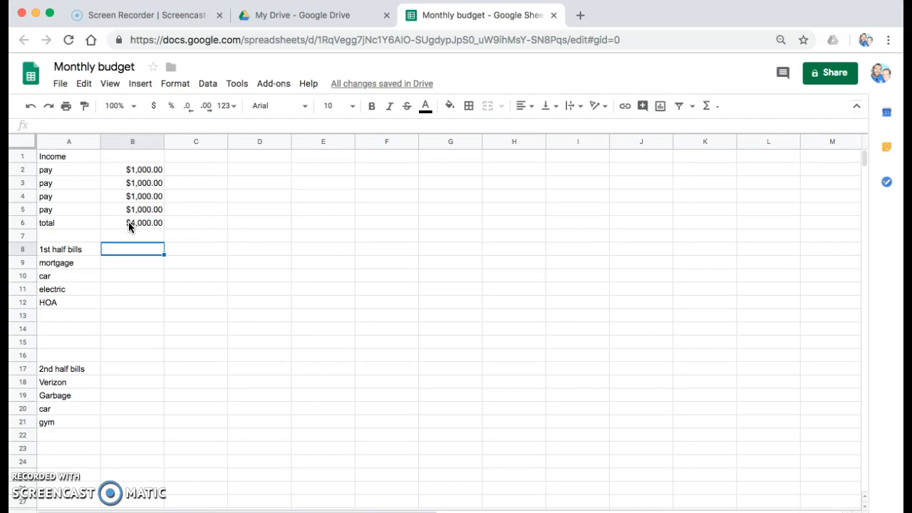
pyautogui.press('Down')
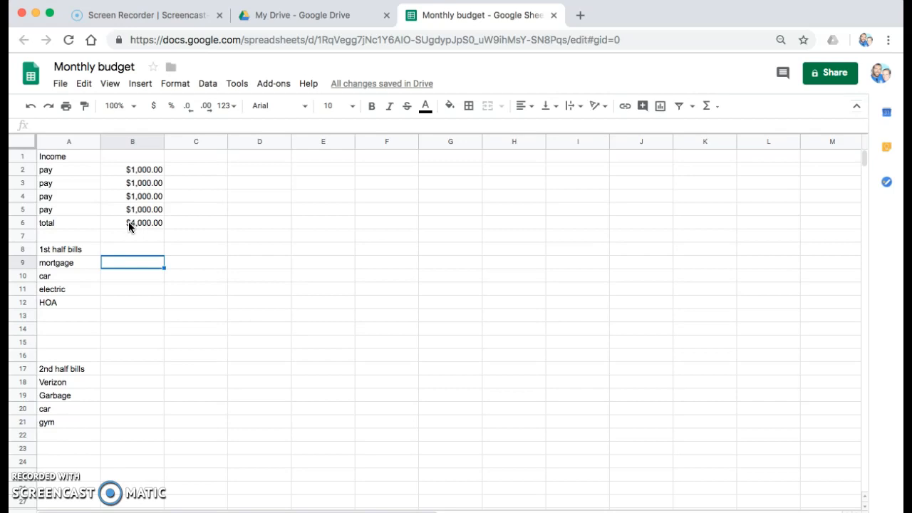
pyautogui.write('1000')
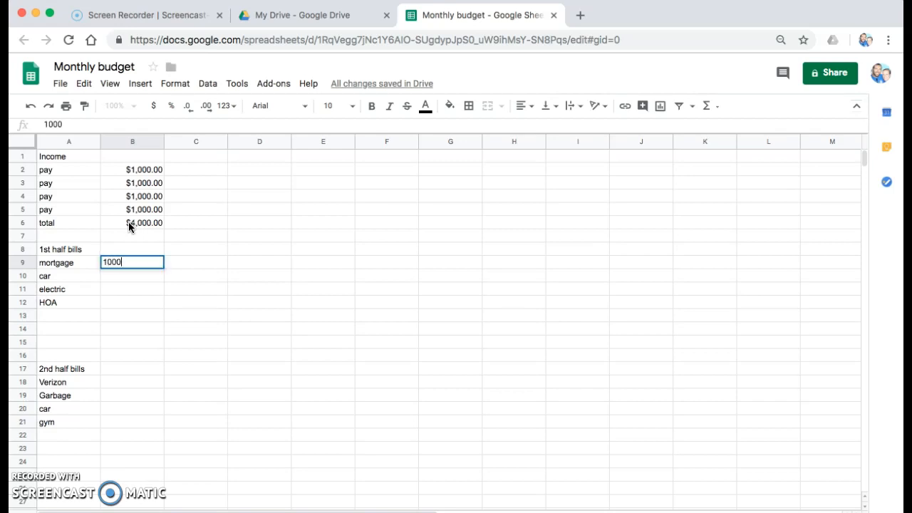
pyautogui.press('Return')
pyautogui.write('300')
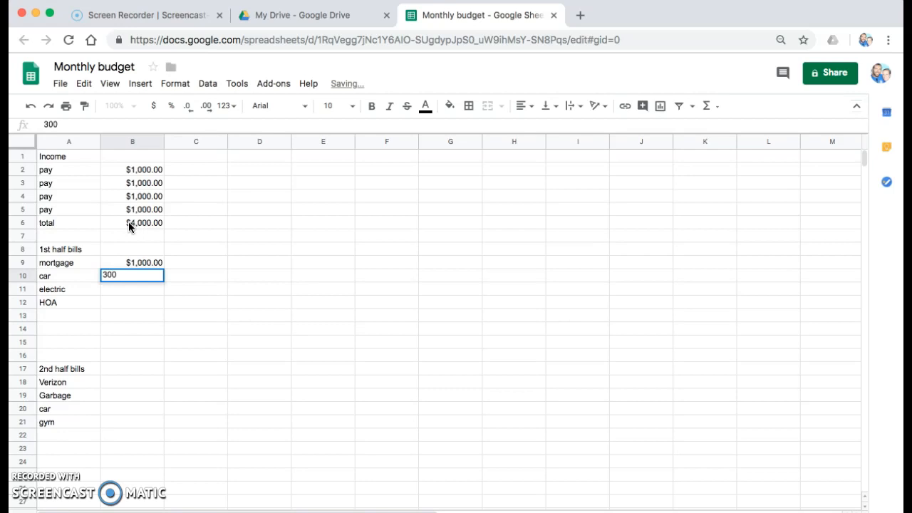
pyautogui.press('Return')
pyautogui.write('100')
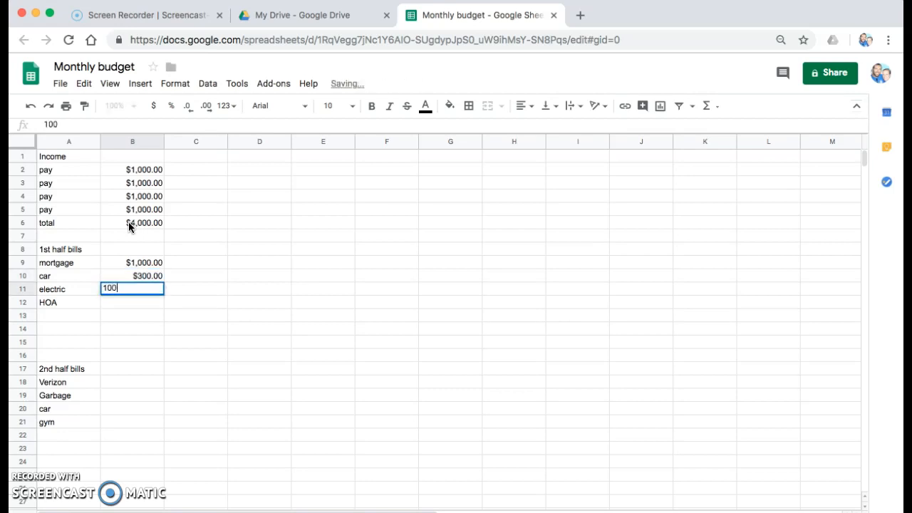
pyautogui.press('Return')
pyautogui.write('150')
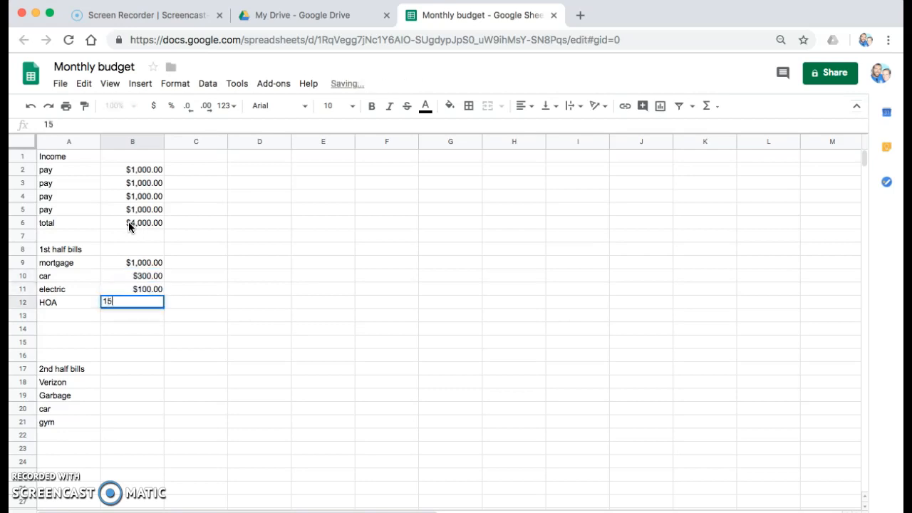
pyautogui.press('Return')
# Step: Enter the second-half bill amounts in cells B18 to B21: Verizon 150, Garbage 40, car 500 and gym 100
pyautogui.press('Return')
pyautogui.press('Return')
pyautogui.press('Return')
pyautogui.press('Return')
pyautogui.press('Return')
pyautogui.press('Return')
pyautogui.press('Return')
pyautogui.press('Return')
pyautogui.press('Return')
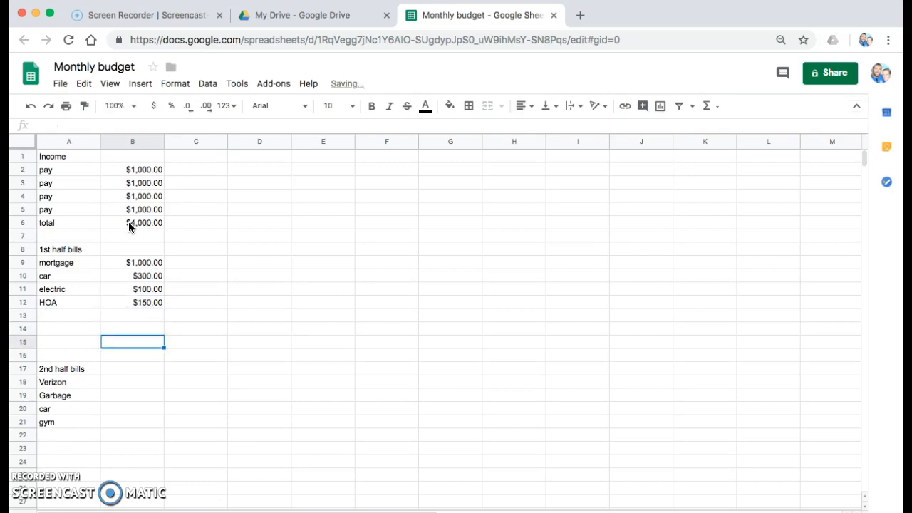
pyautogui.press('Return')
pyautogui.write('150')
pyautogui.press('Return')
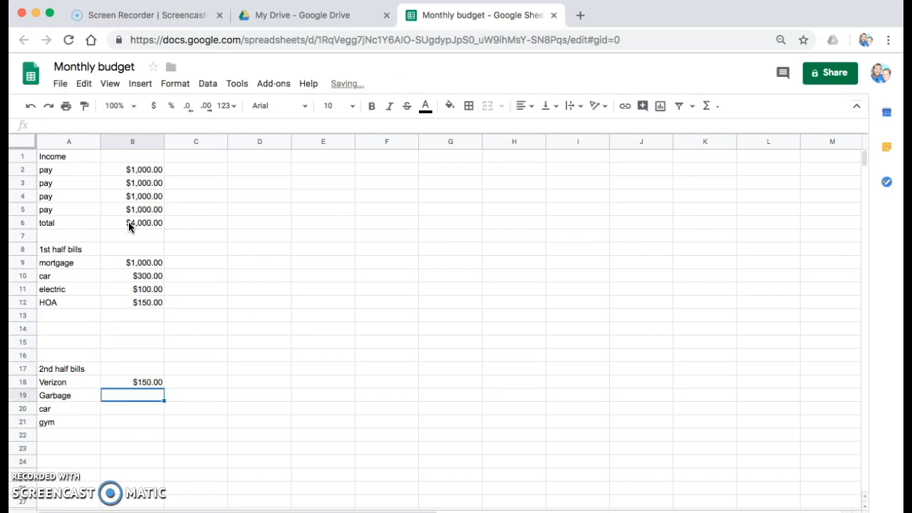
pyautogui.write('40')
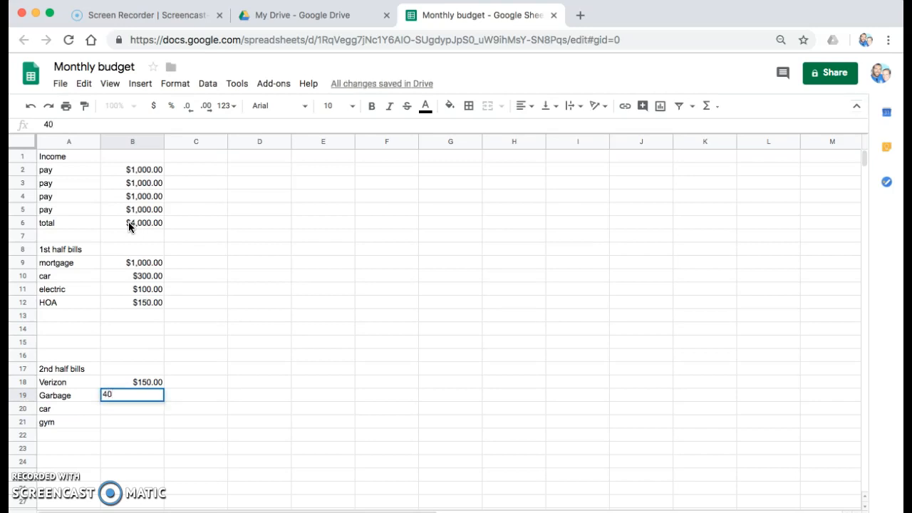
pyautogui.press('Return')
pyautogui.write('5--')
pyautogui.press('BackSpace')
pyautogui.press('BackSpace')
pyautogui.write('00')
pyautogui.press('Return')
pyautogui.write('1000')
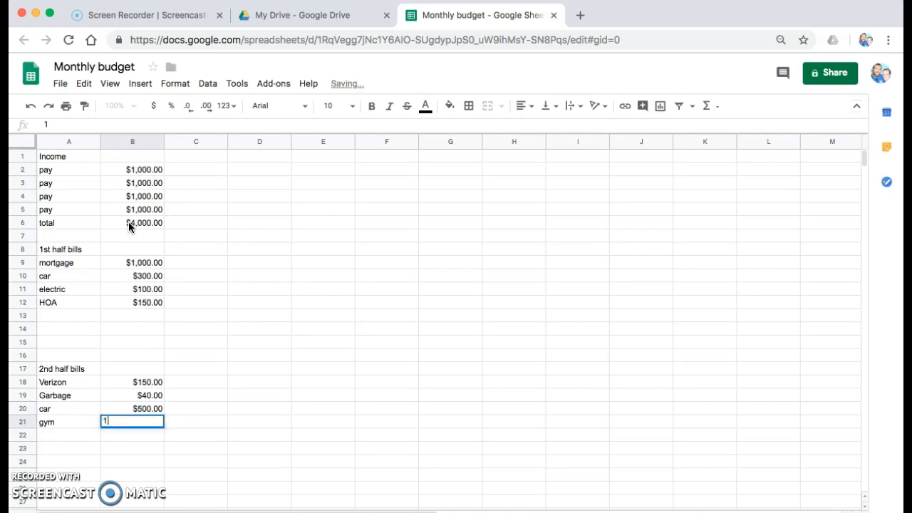
pyautogui.press('BackSpace')
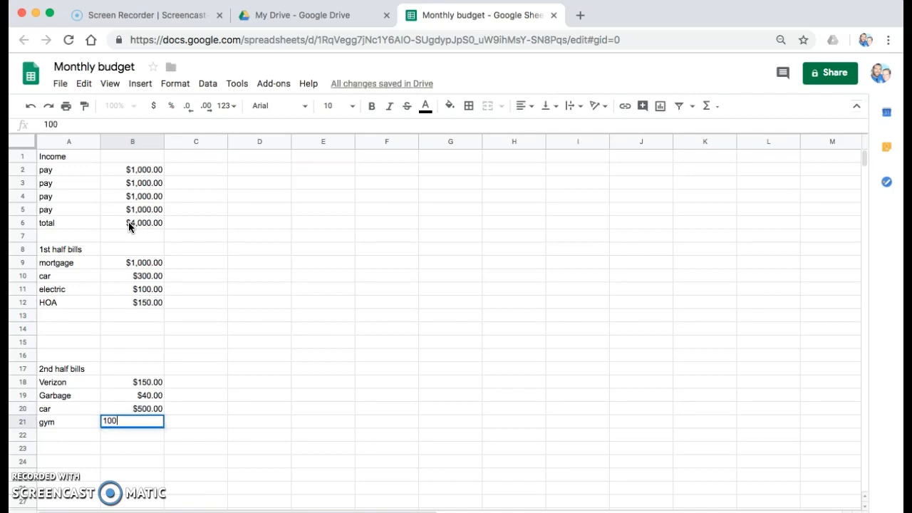
pyautogui.press('Return')
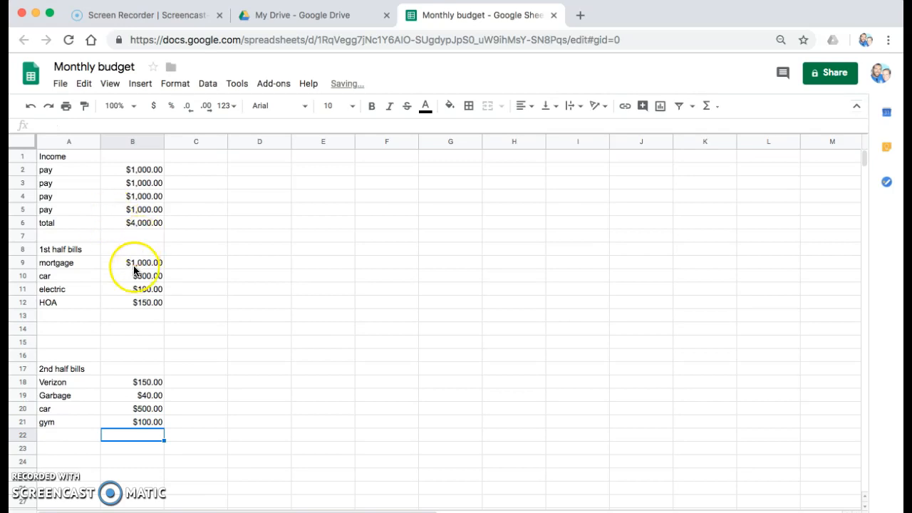
# Step: Total the first-half bills in cell B8 with =sum(B9:B16), including the blank rows below HOA
pyautogui.click(134, 249)
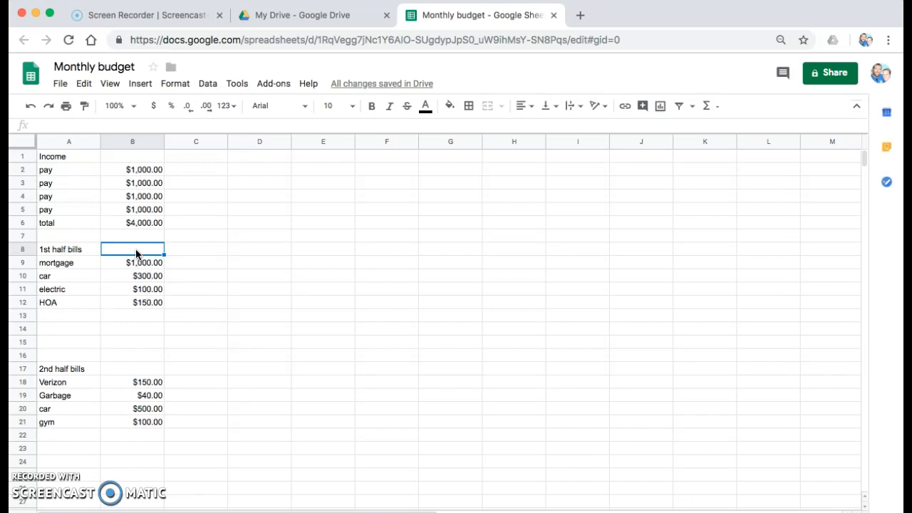
pyautogui.write('=')
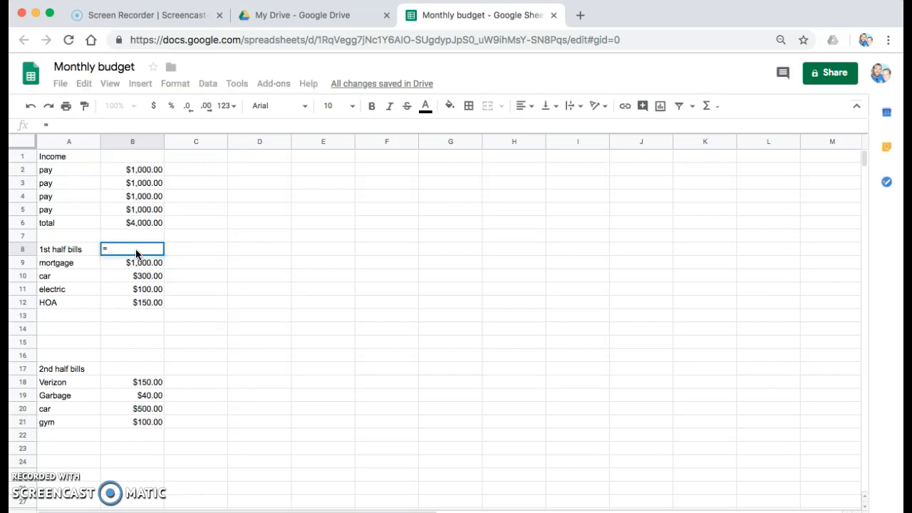
pyautogui.write('sum')
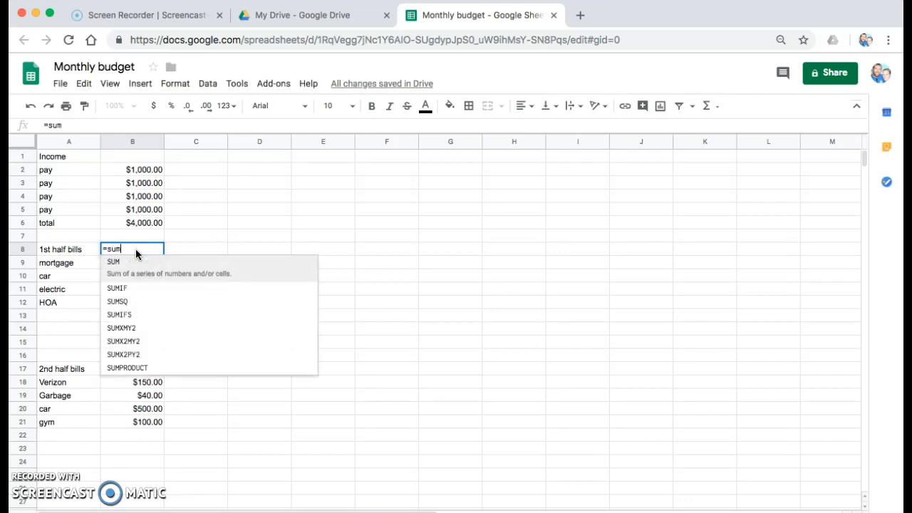
pyautogui.write('(')
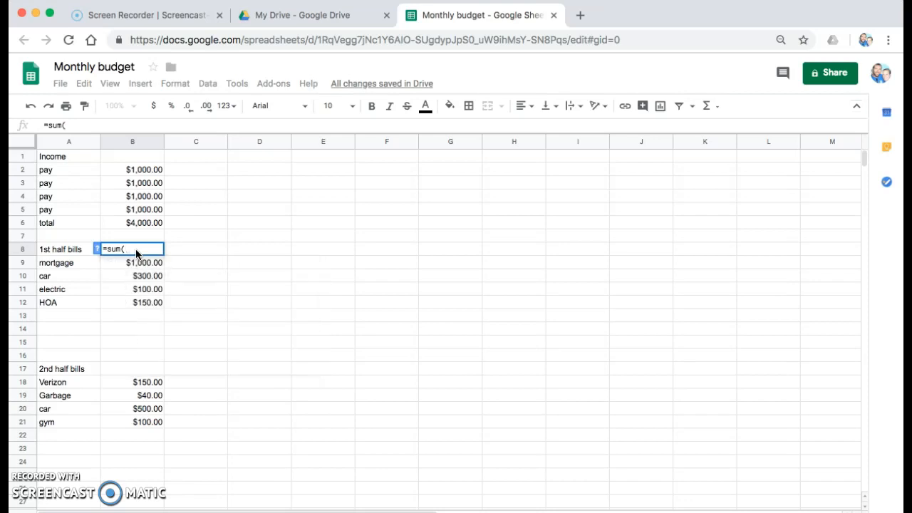
pyautogui.write('B9')
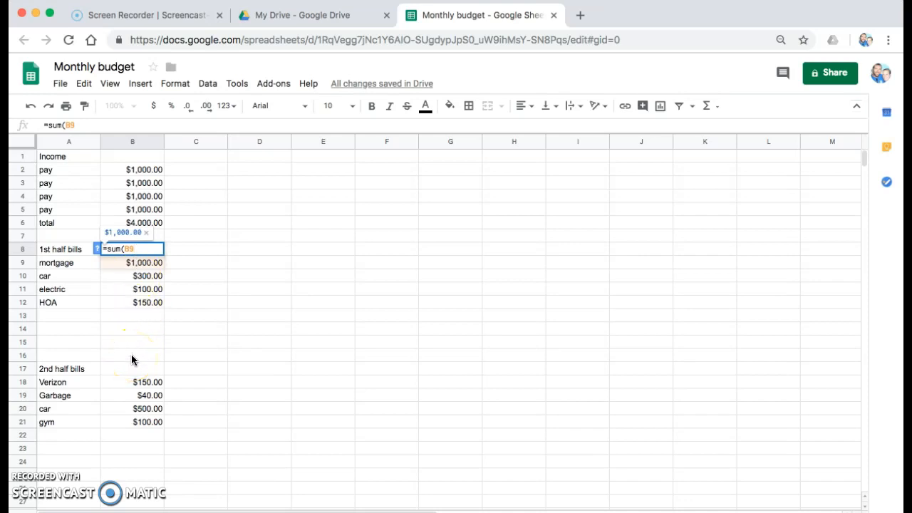
pyautogui.write('B16')
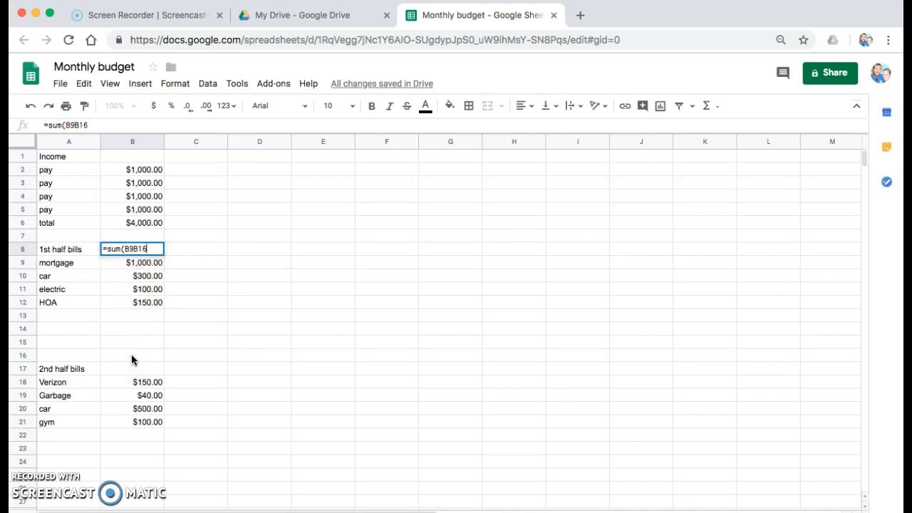
pyautogui.press('BackSpace')
pyautogui.press('BackSpace')
pyautogui.press('BackSpace')
pyautogui.write(':B')
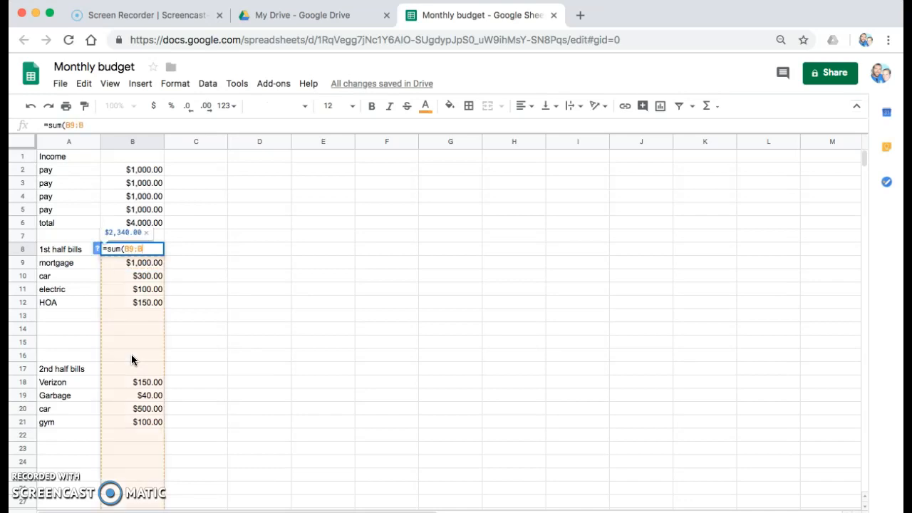
pyautogui.write('16)')
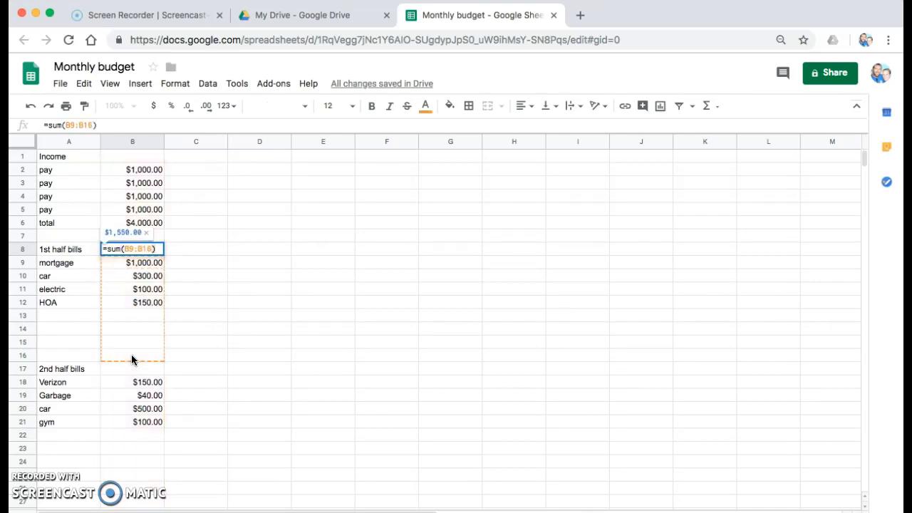
pyautogui.press('Return')
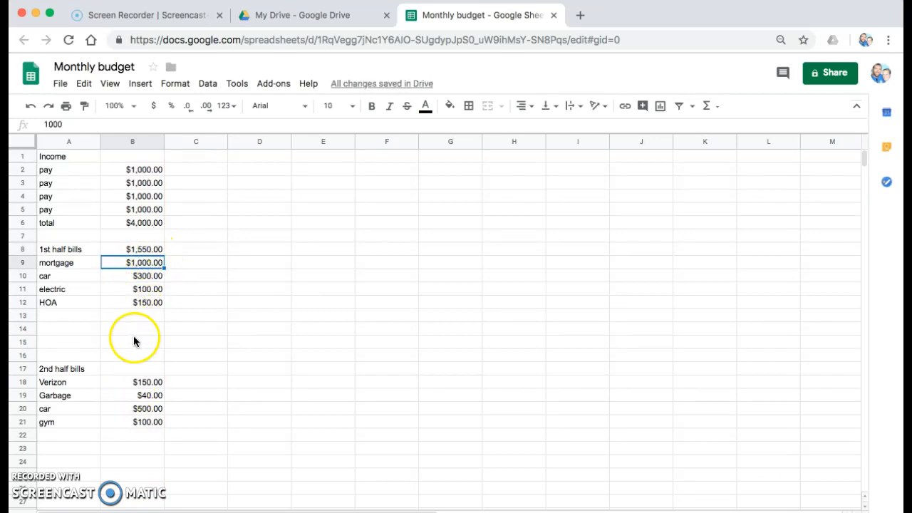
# Step: Total the second-half bills in cell B17 with =sum(B18:B25), including the blank rows below gym
pyautogui.click(137, 368)
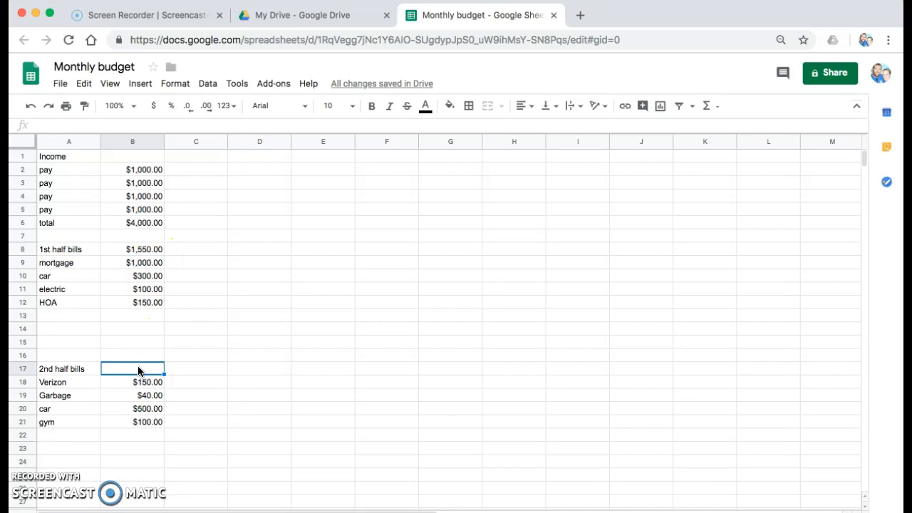
pyautogui.write('=')
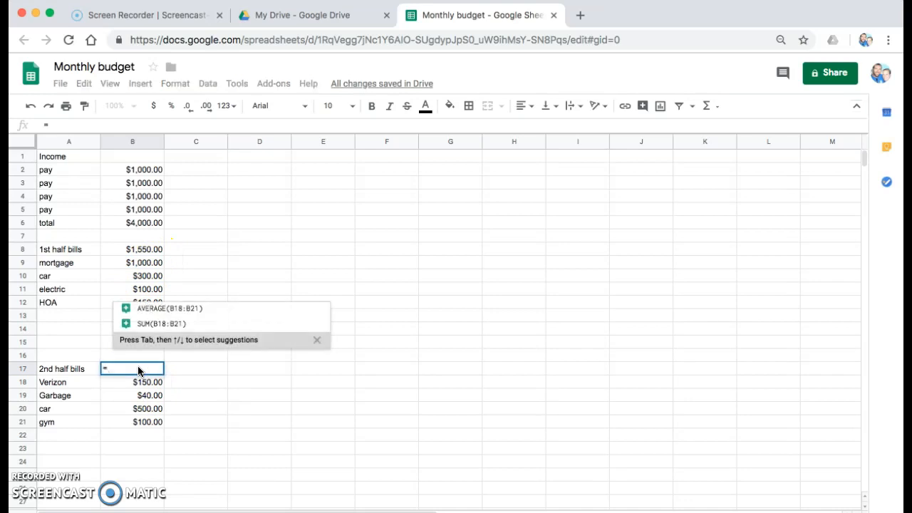
pyautogui.write('sum')
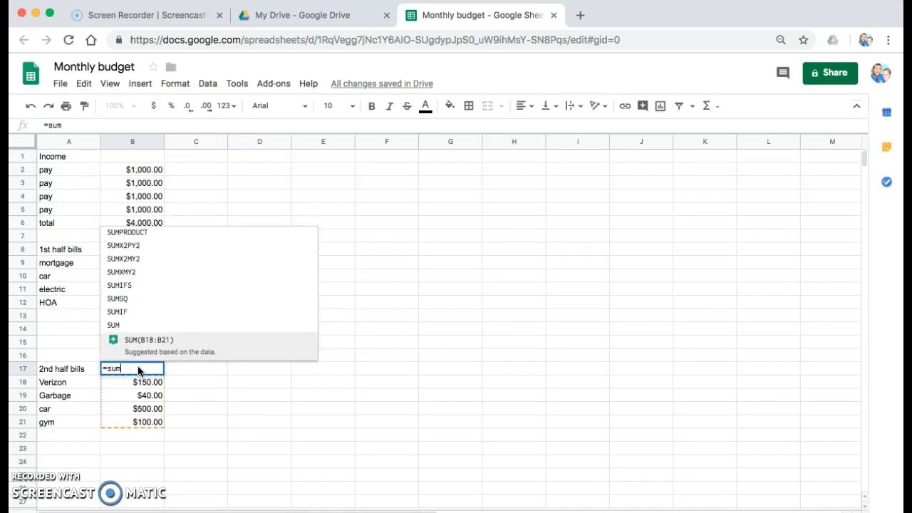
pyautogui.write('(')
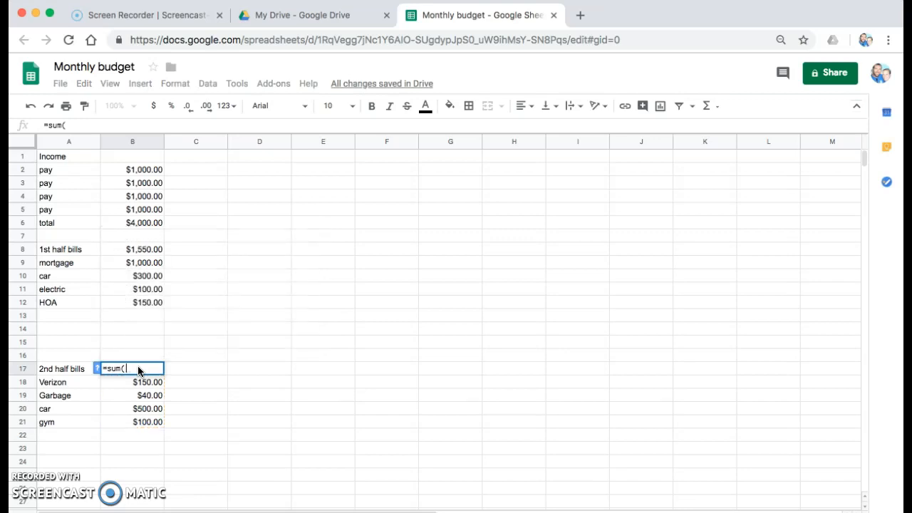
pyautogui.write('B18')
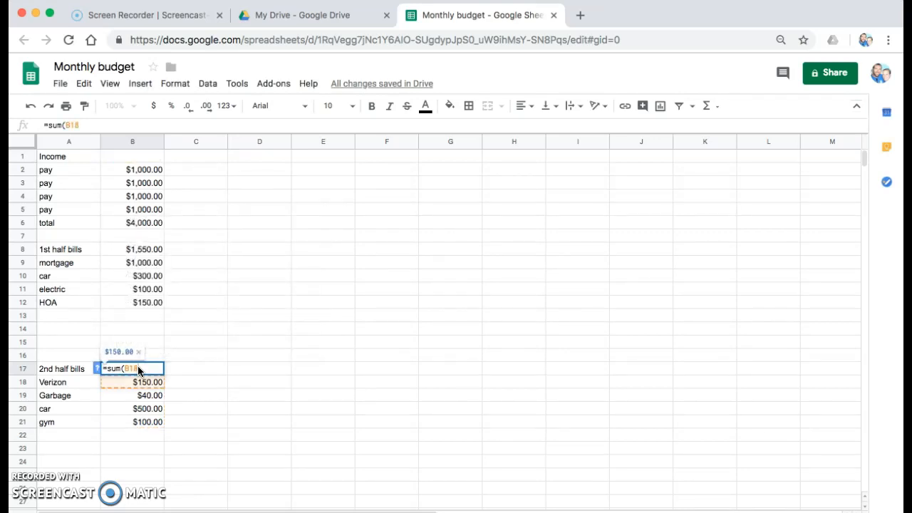
pyautogui.write(':')
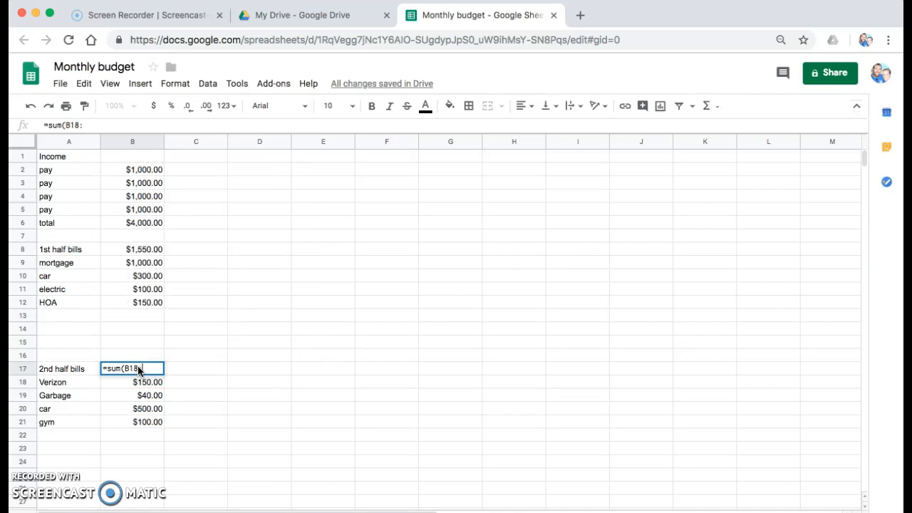
pyautogui.write('B25')
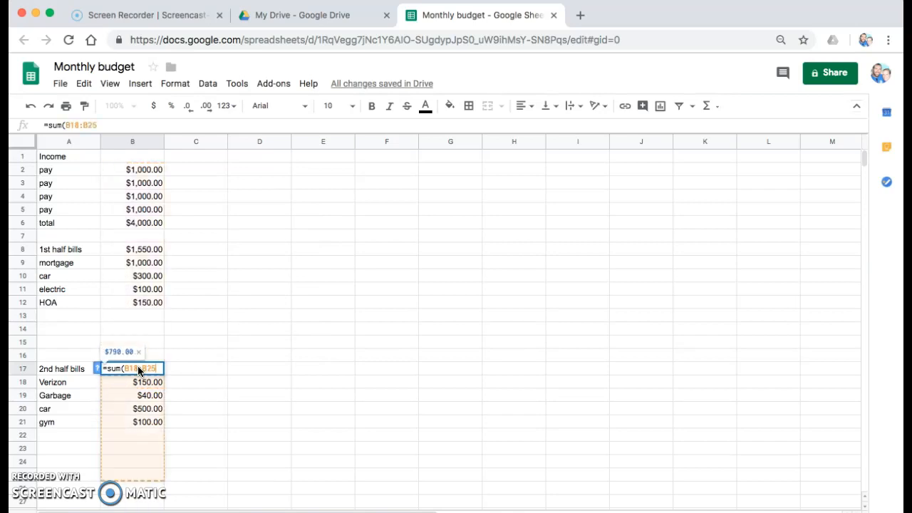
pyautogui.write(')')
pyautogui.press('Return')
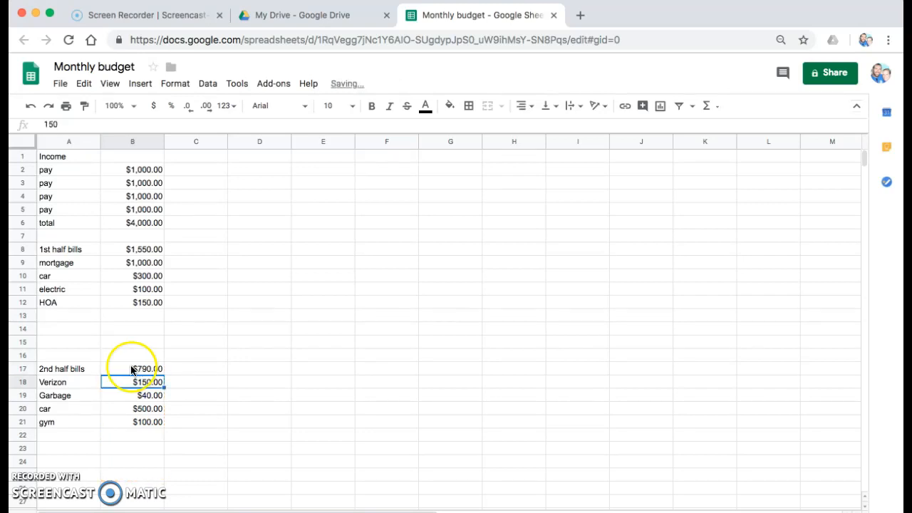
# Step: Add the row label "monthy spending" in cell A26 below the second-half bills
pyautogui.click(59, 491)
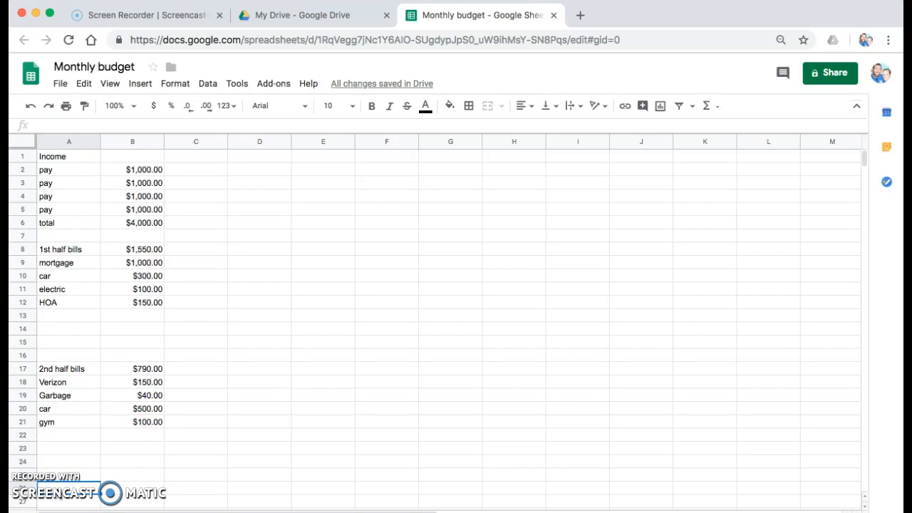
pyautogui.write('monthy isp')
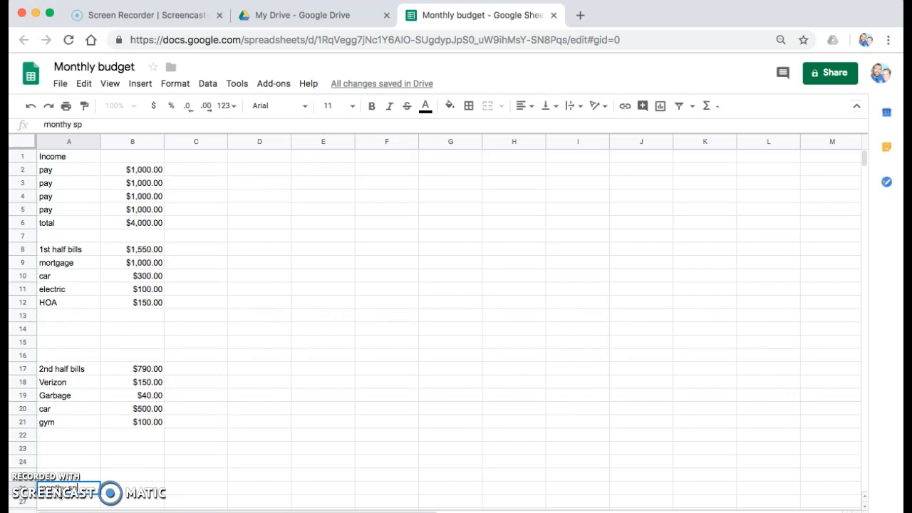
pyautogui.write('ending')
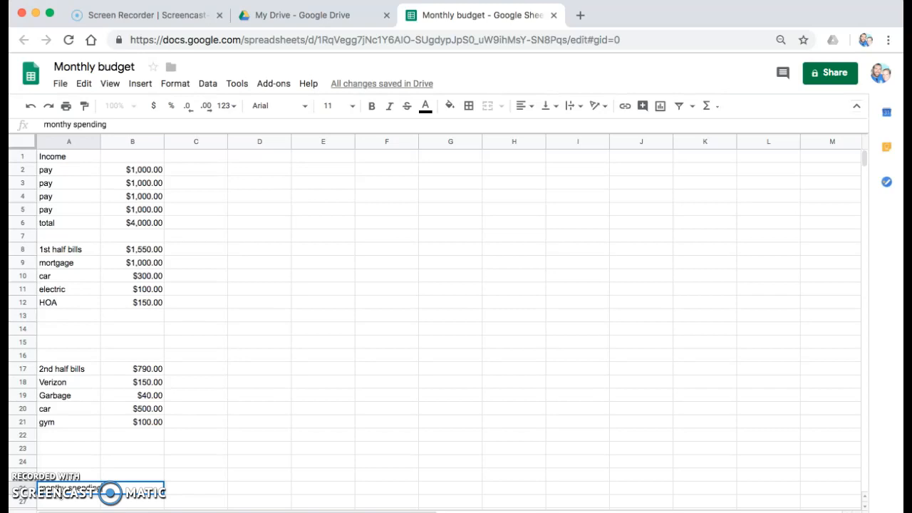
pyautogui.press('Return')
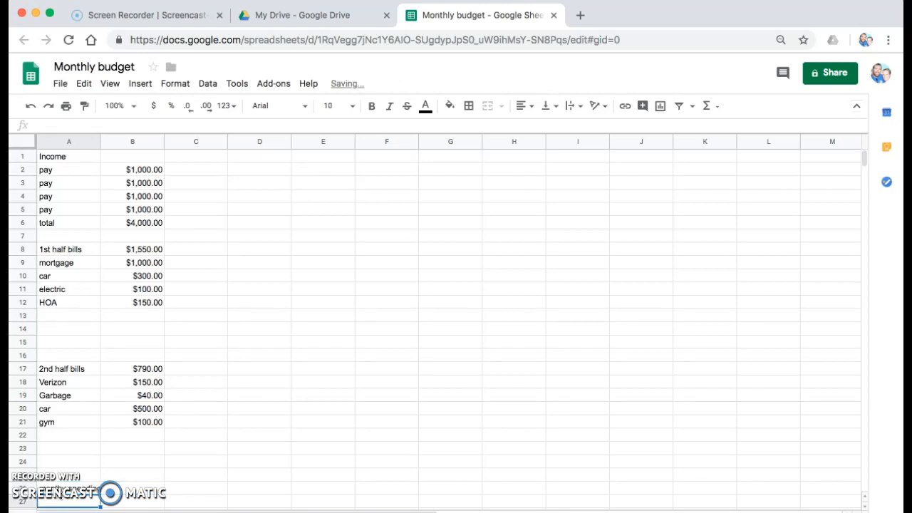
# Step: Calculate the monthly spending money in cell B26 by subtracting both bill totals from the income total with =B6-sum(B8,B17)
pyautogui.click(129, 489)
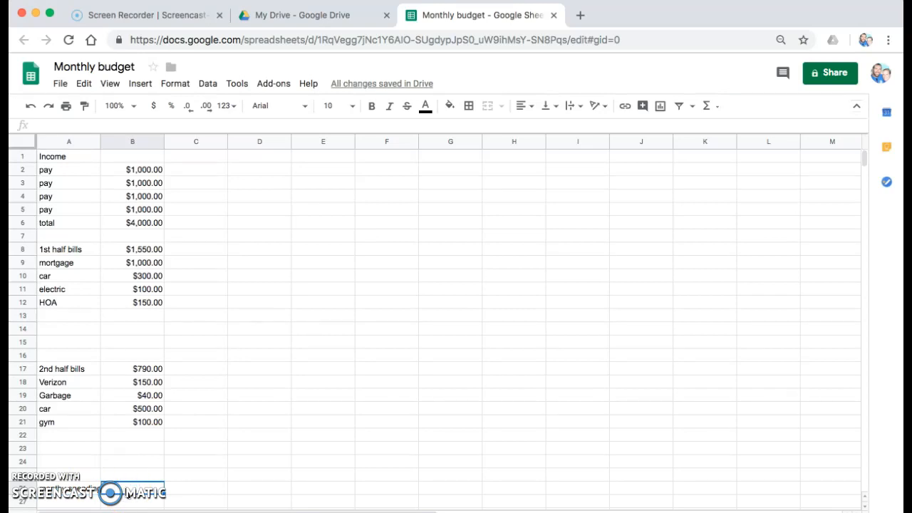
pyautogui.write('=')
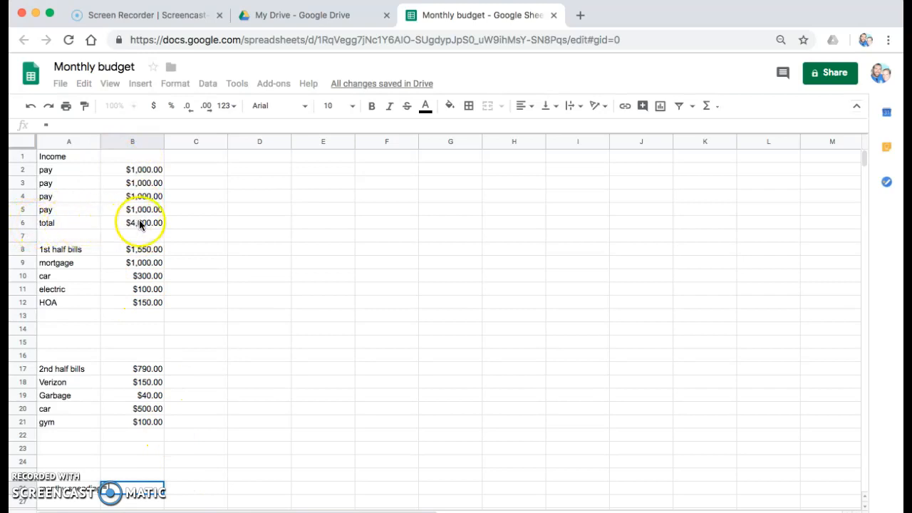
pyautogui.write('B6')
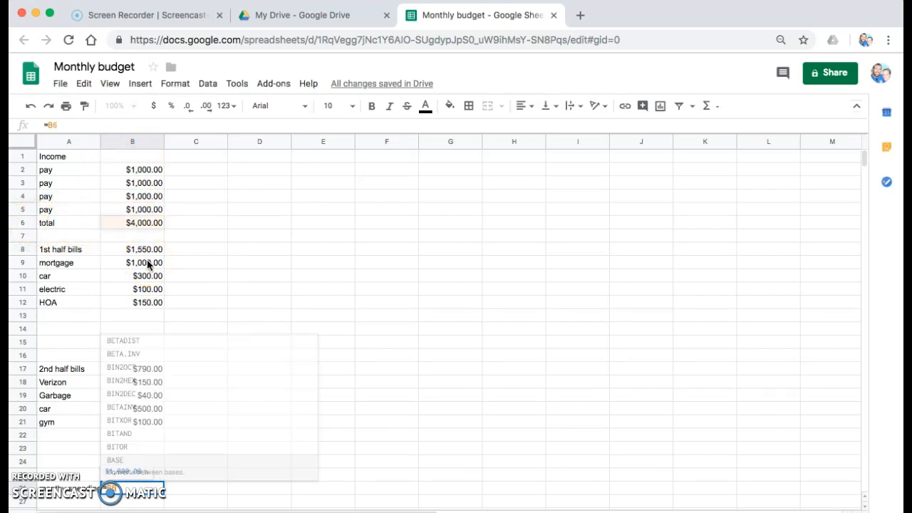
pyautogui.write('-')
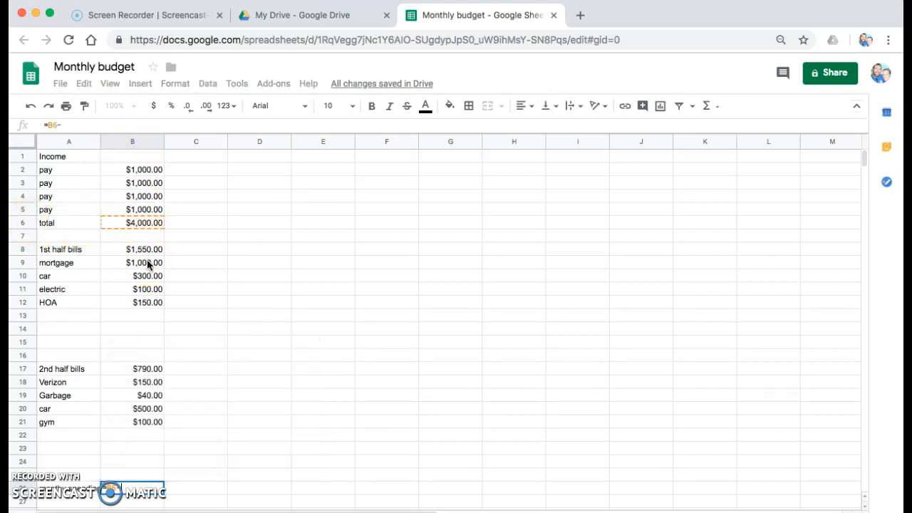
pyautogui.write('sum')
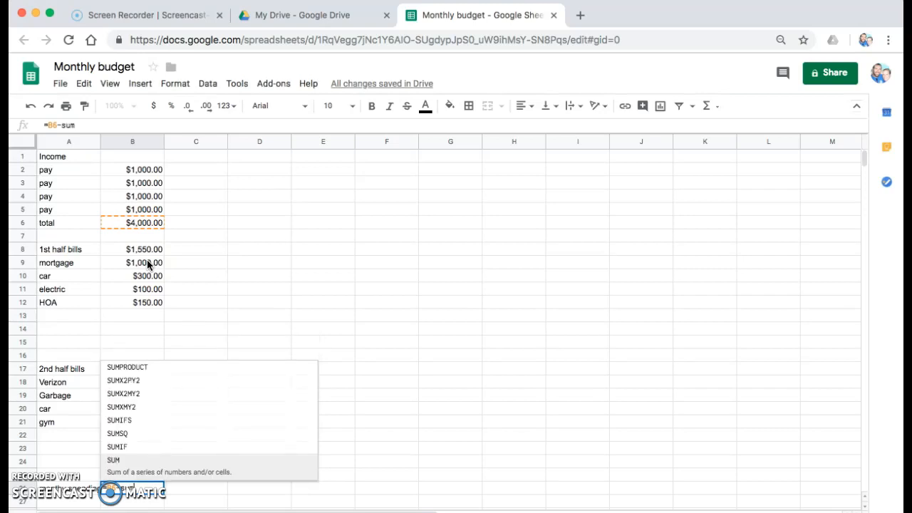
pyautogui.write('(')
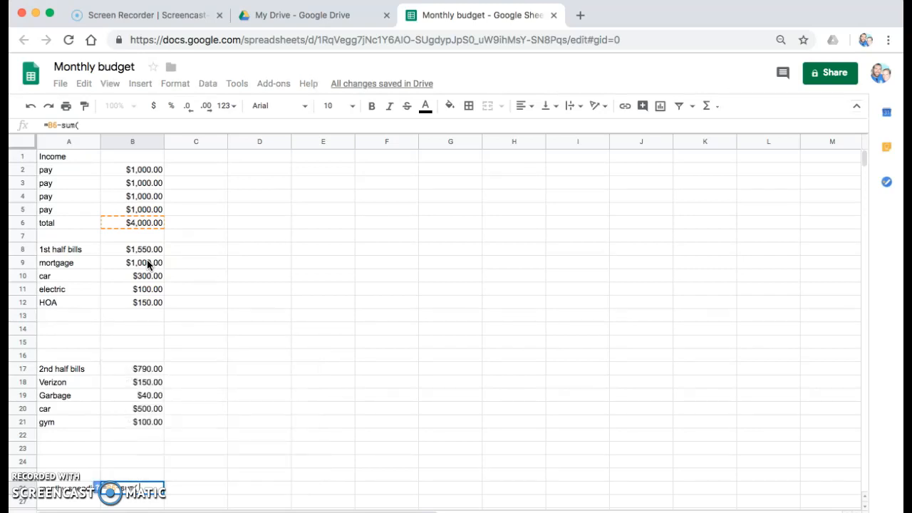
pyautogui.write('B')
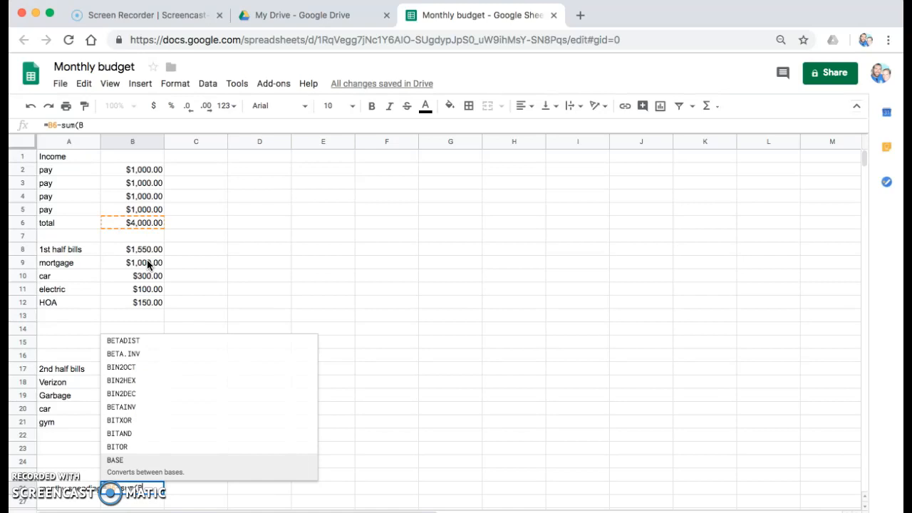
pyautogui.write('8')
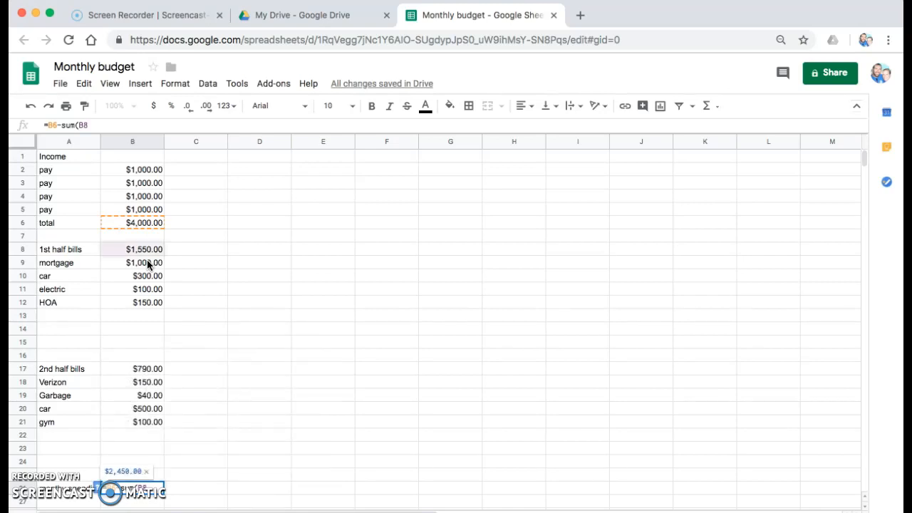
pyautogui.write(',')
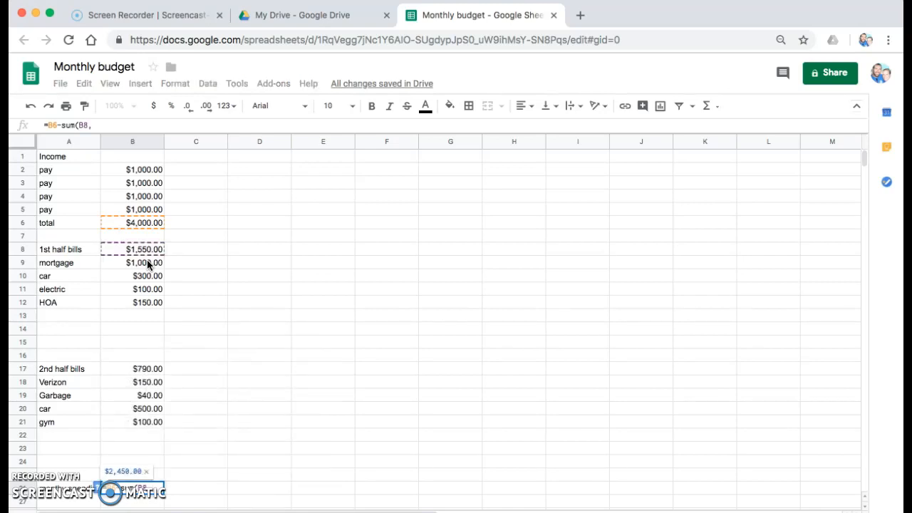
pyautogui.write('B17)')
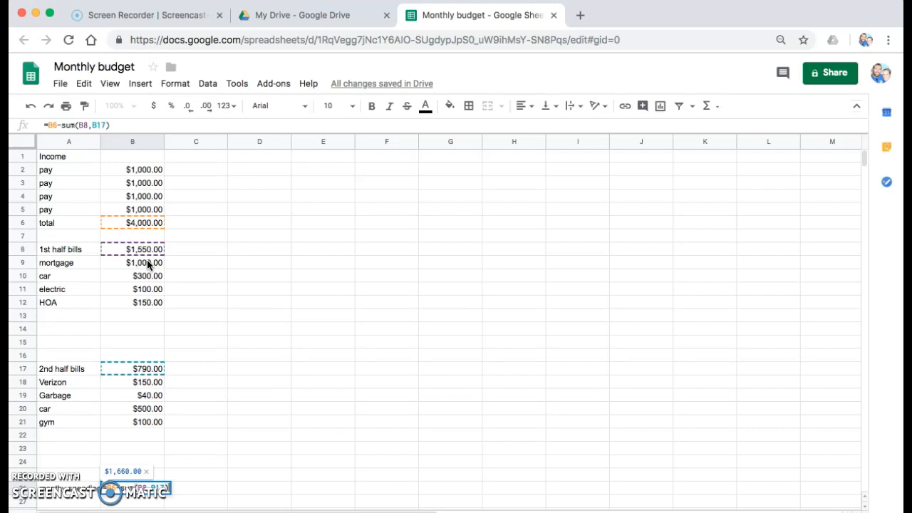
pyautogui.press('Return')
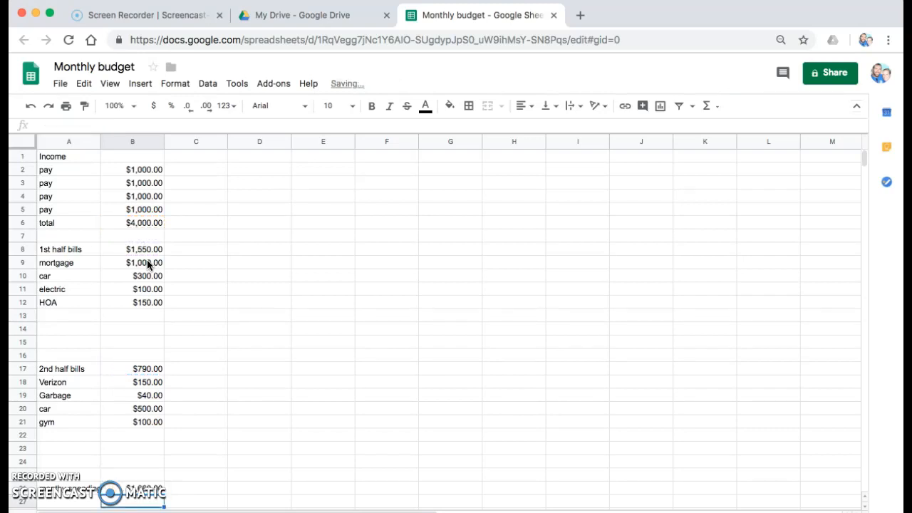